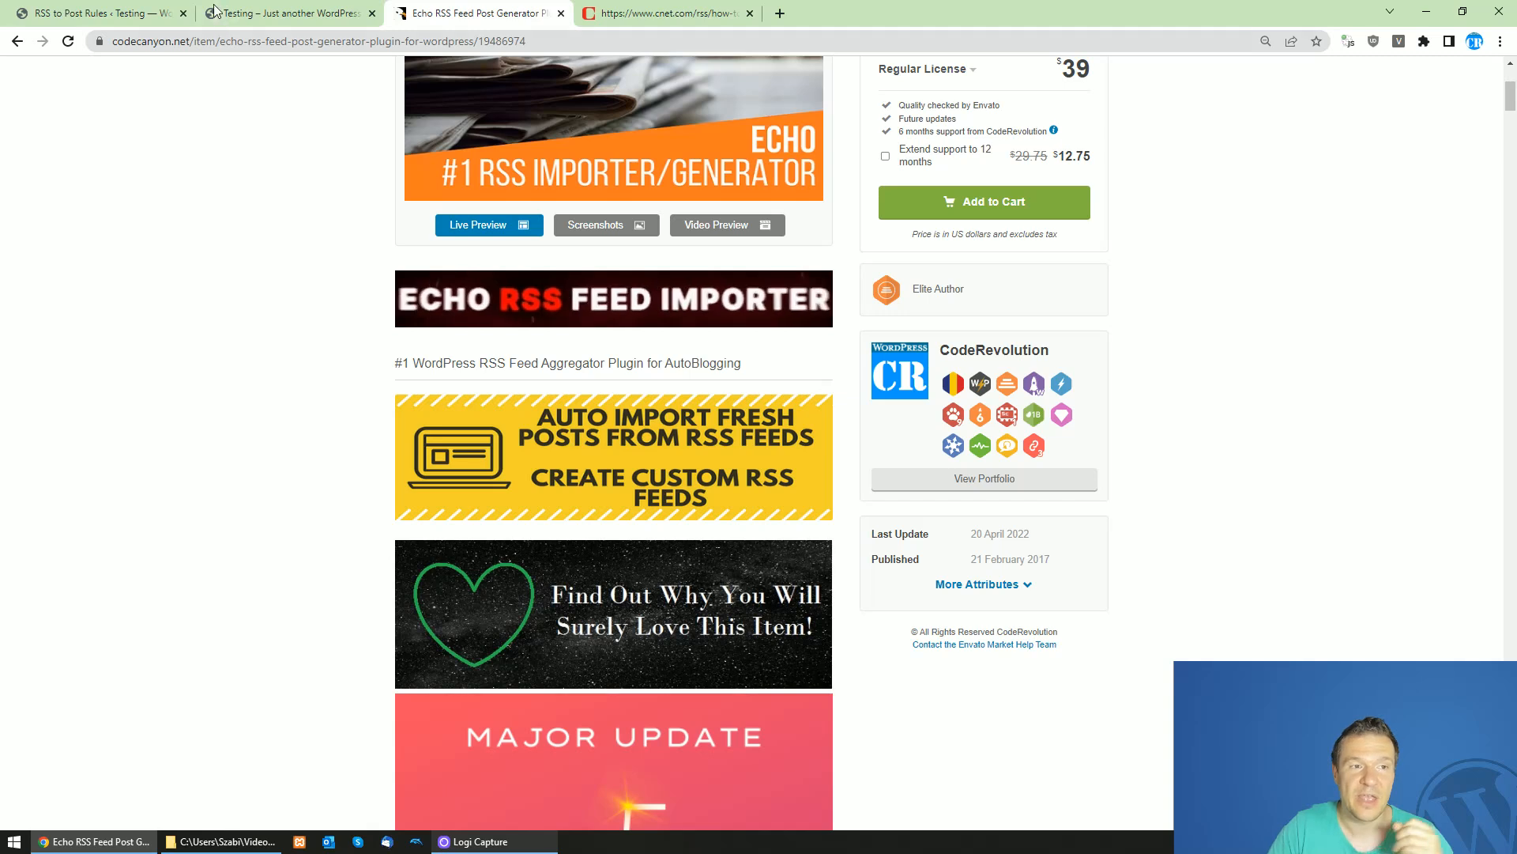
Step: Open the Echo RSS plugin's Main Settings in a separate tab and review the scraping and SimplePie options
left_click(91, 13)
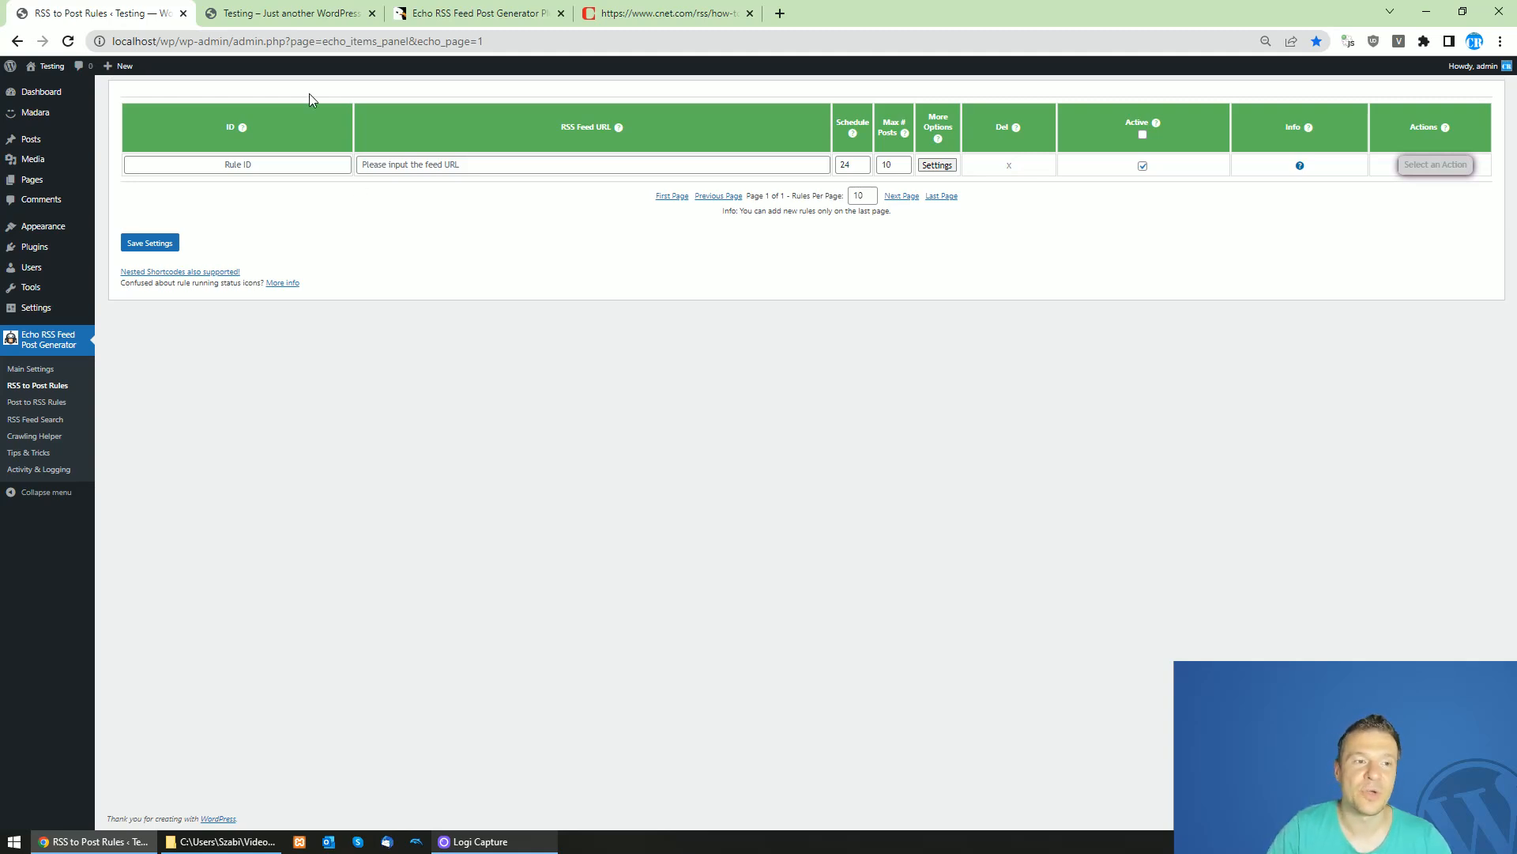
middle_click(32, 369)
left_click(408, 12)
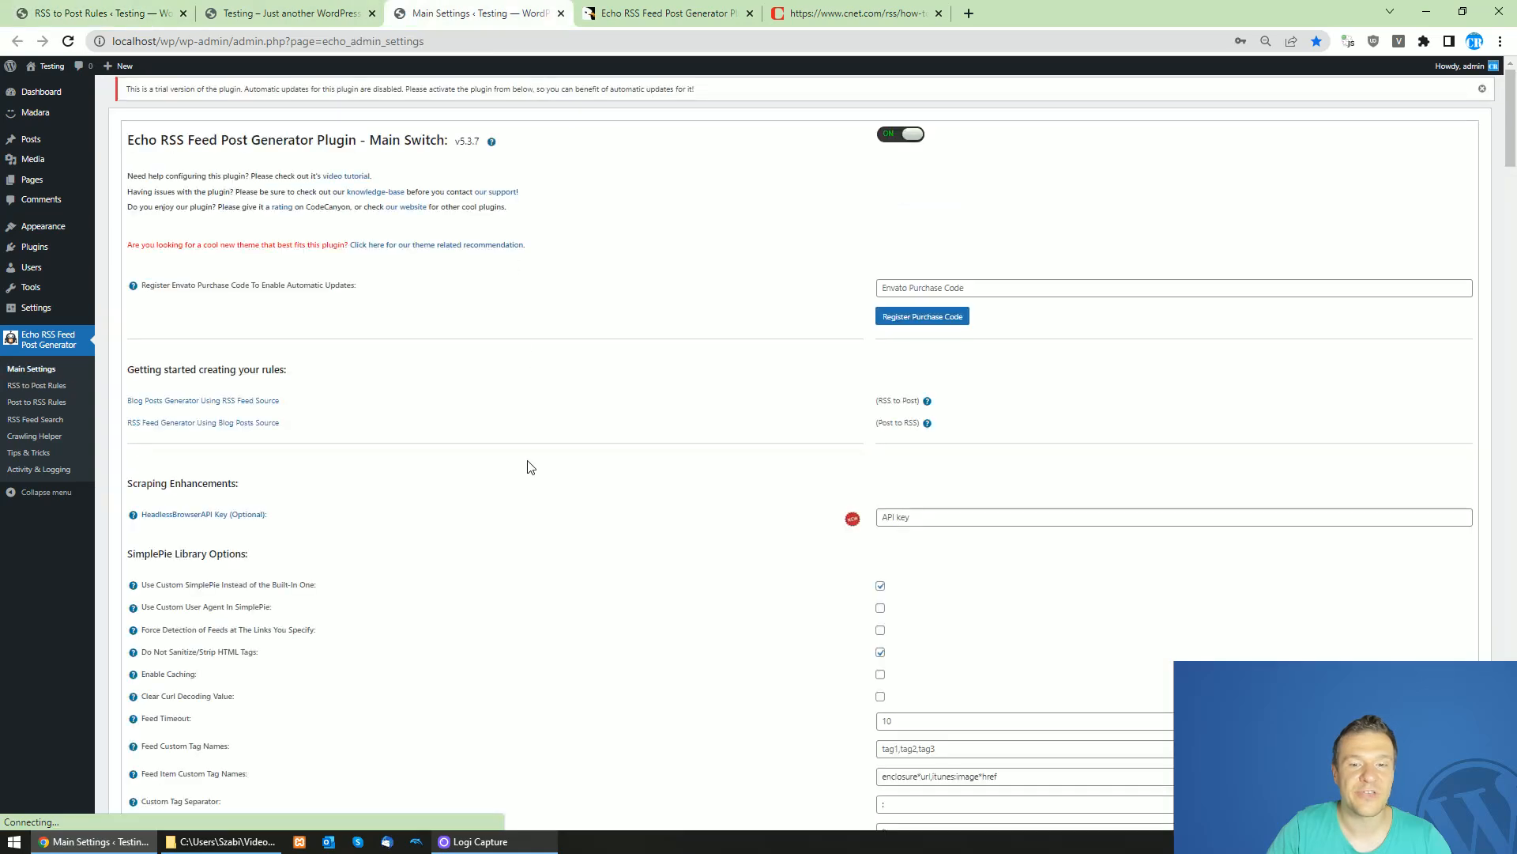
scroll(458, 434, "down", 2)
scroll(238, 435, "up", 1)
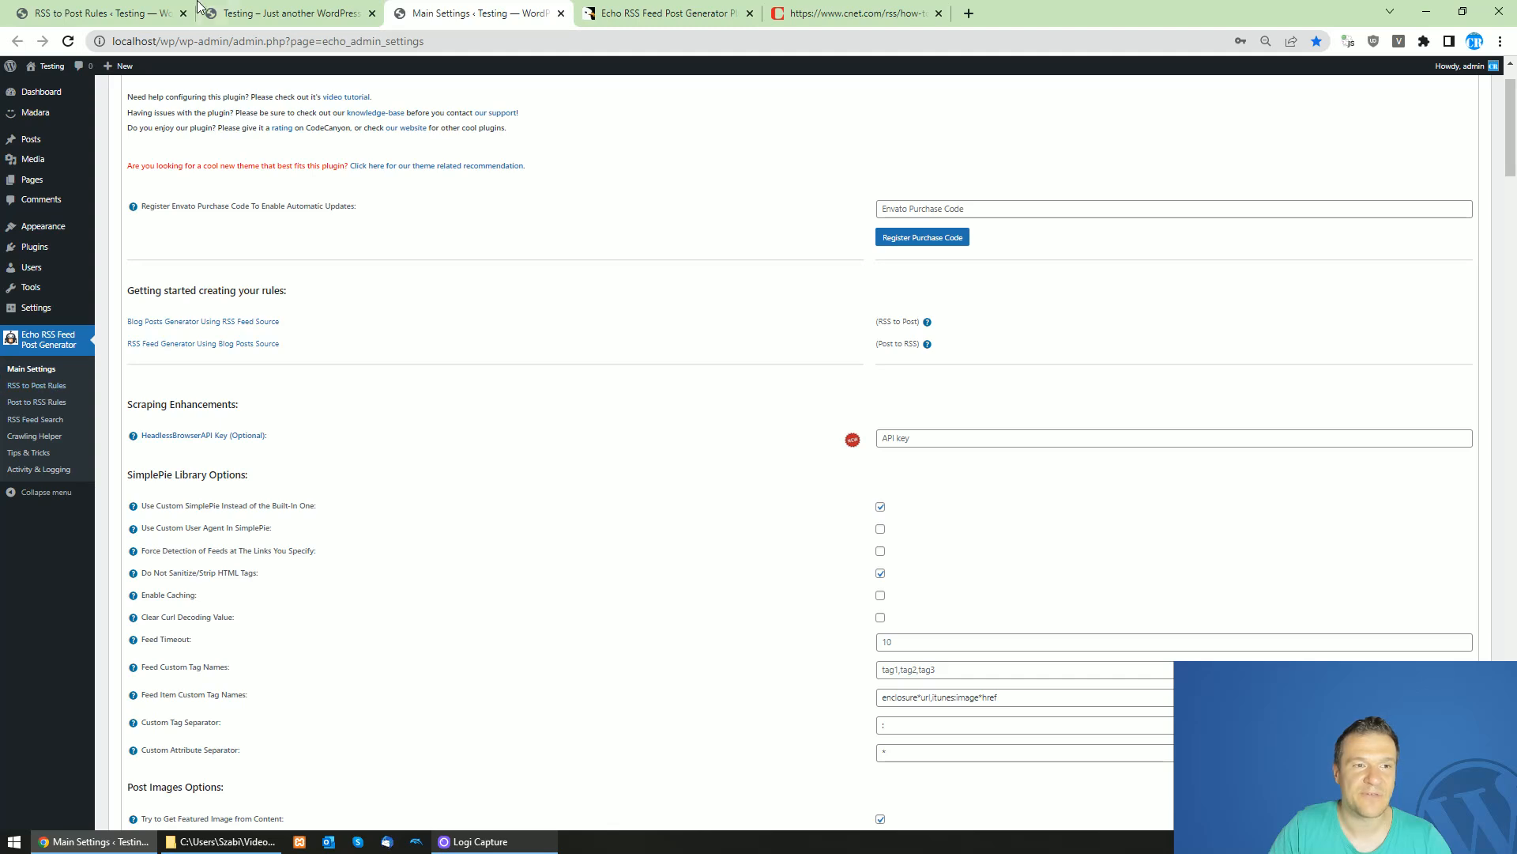
Step: Copy the address of the CNET How To RSS feed
left_click(142, 13)
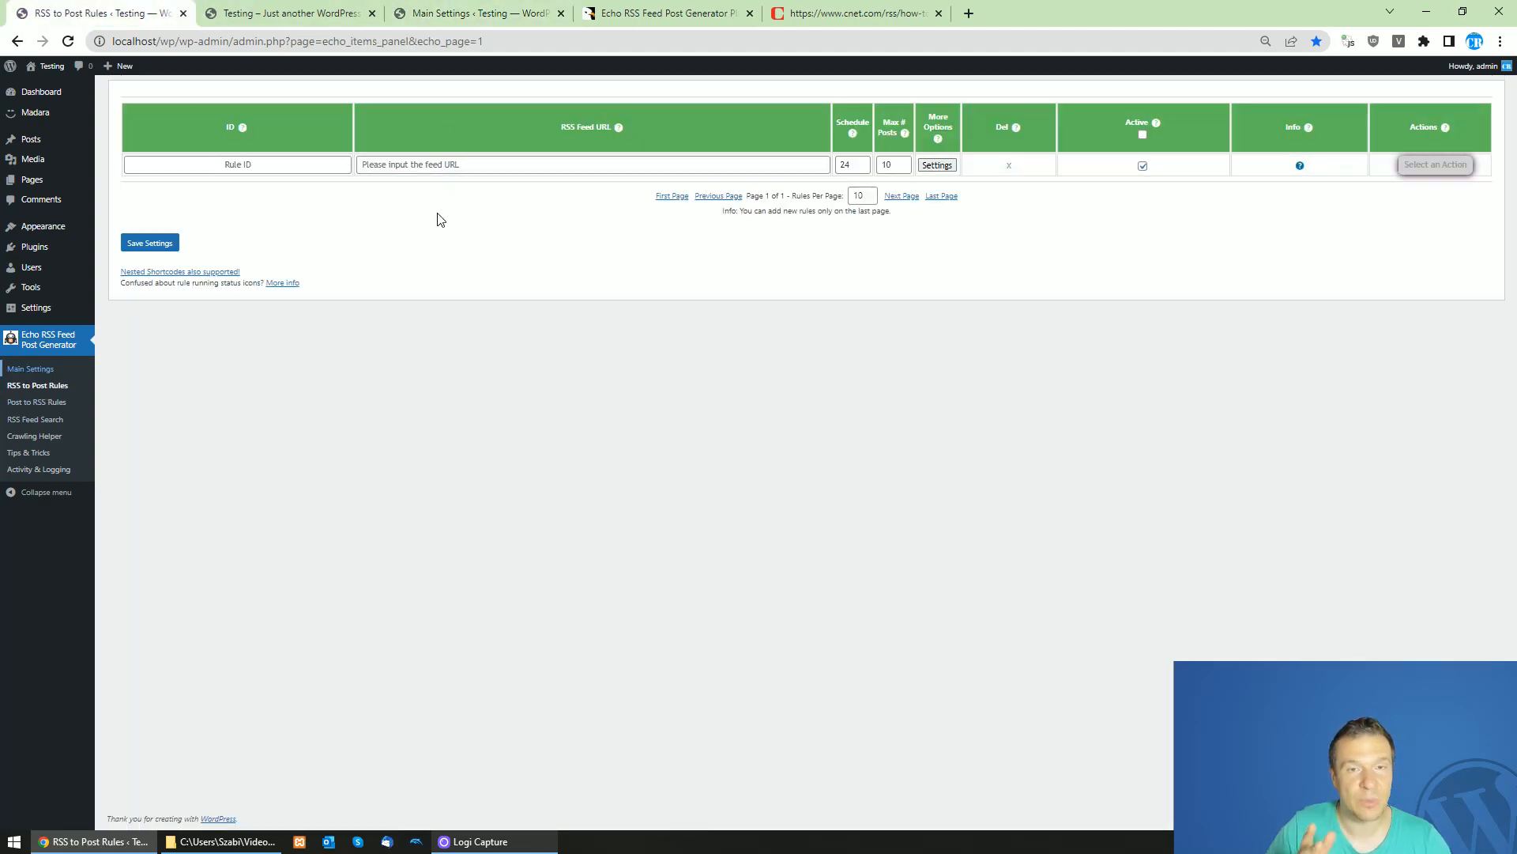
left_click(913, 6)
left_click(279, 171)
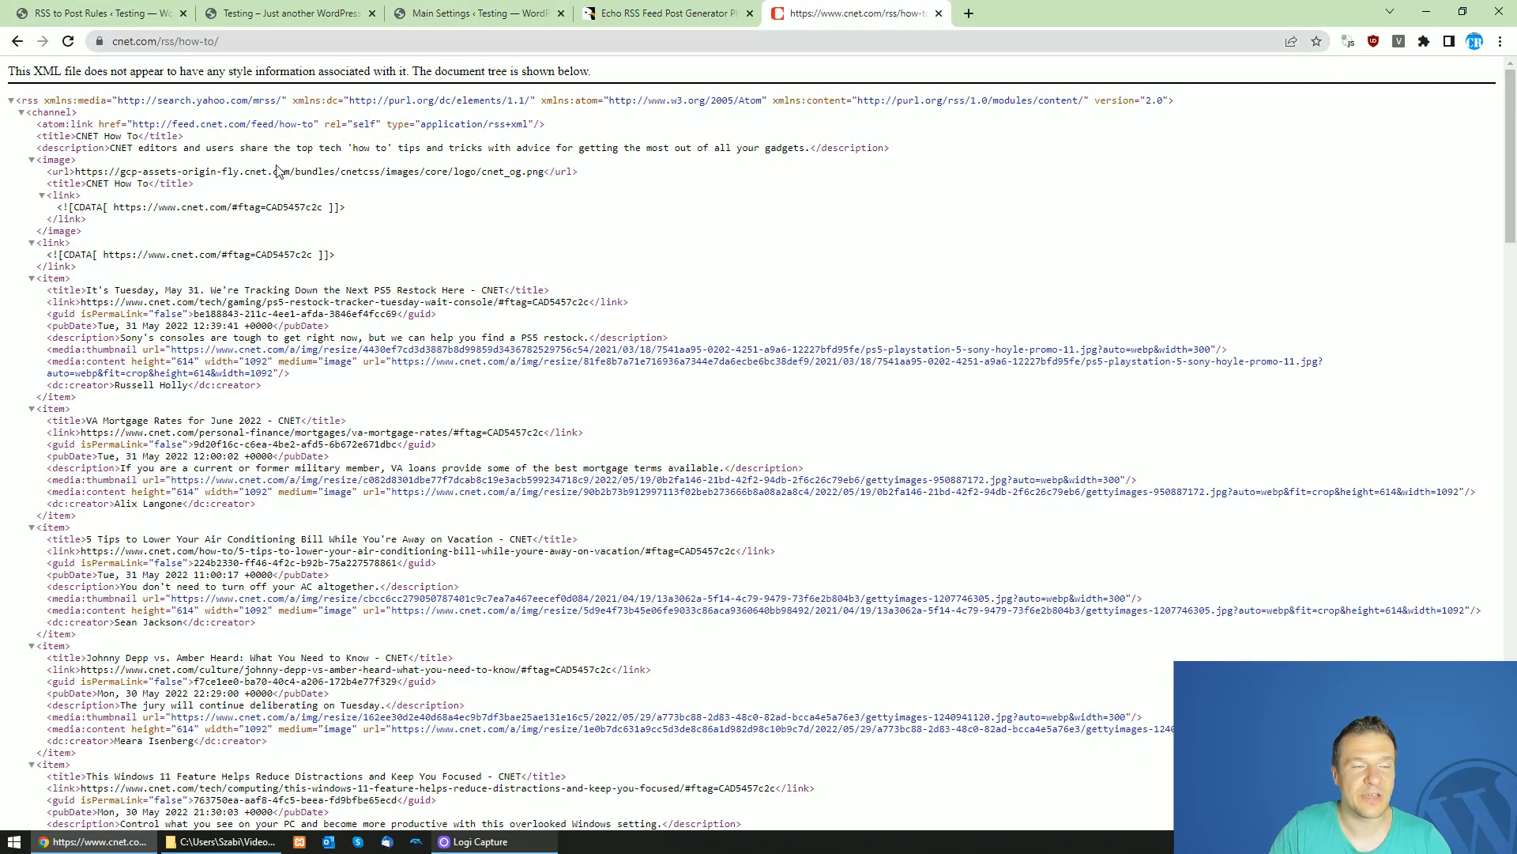
left_click(206, 42)
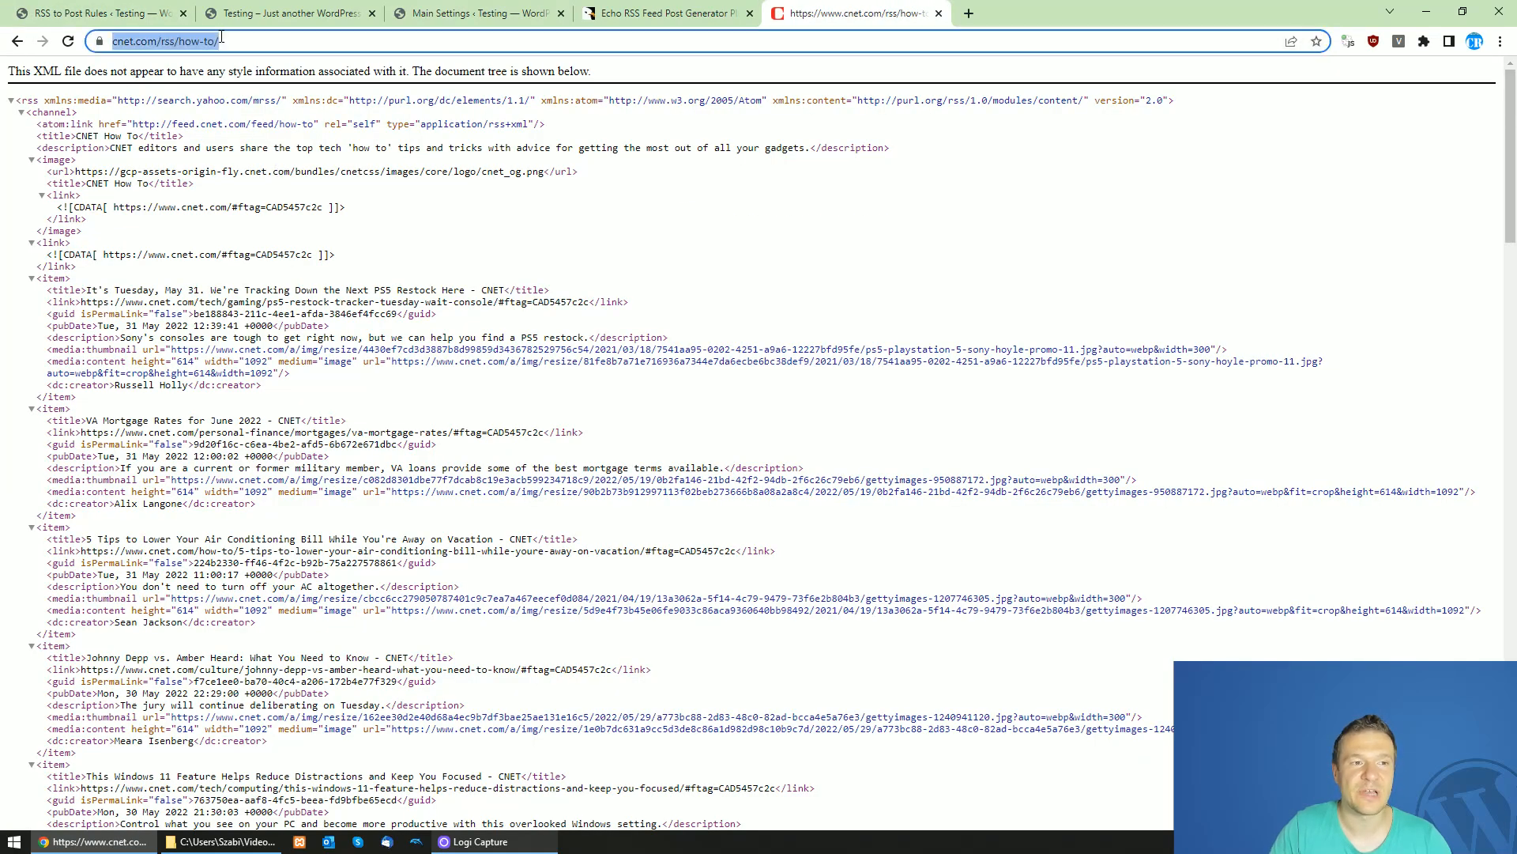
right_click(147, 45)
left_click(185, 157)
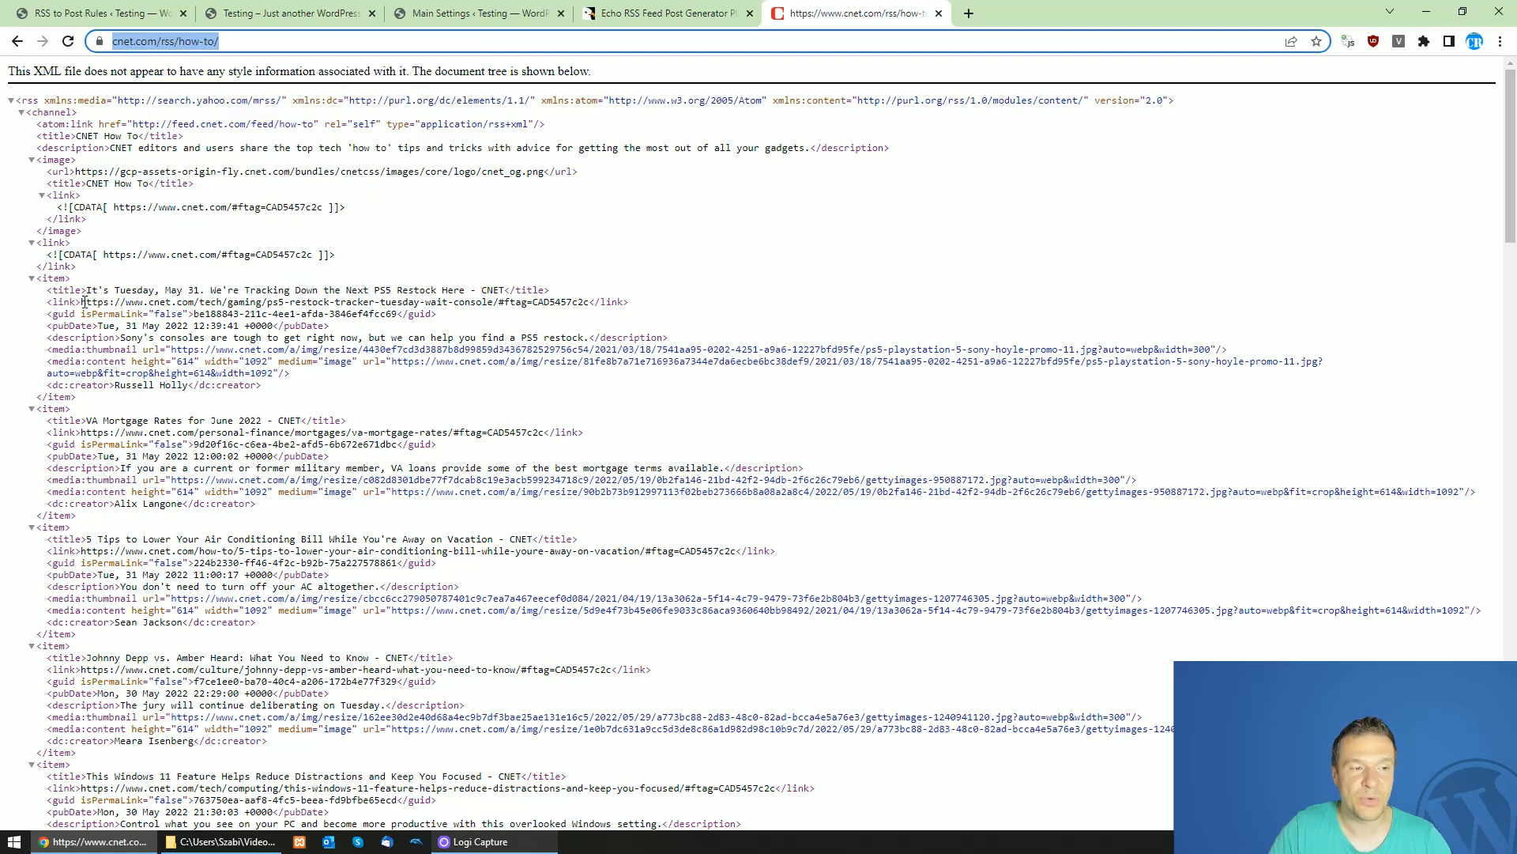
left_click(143, 8)
left_click(412, 165)
key("ctrl+v")
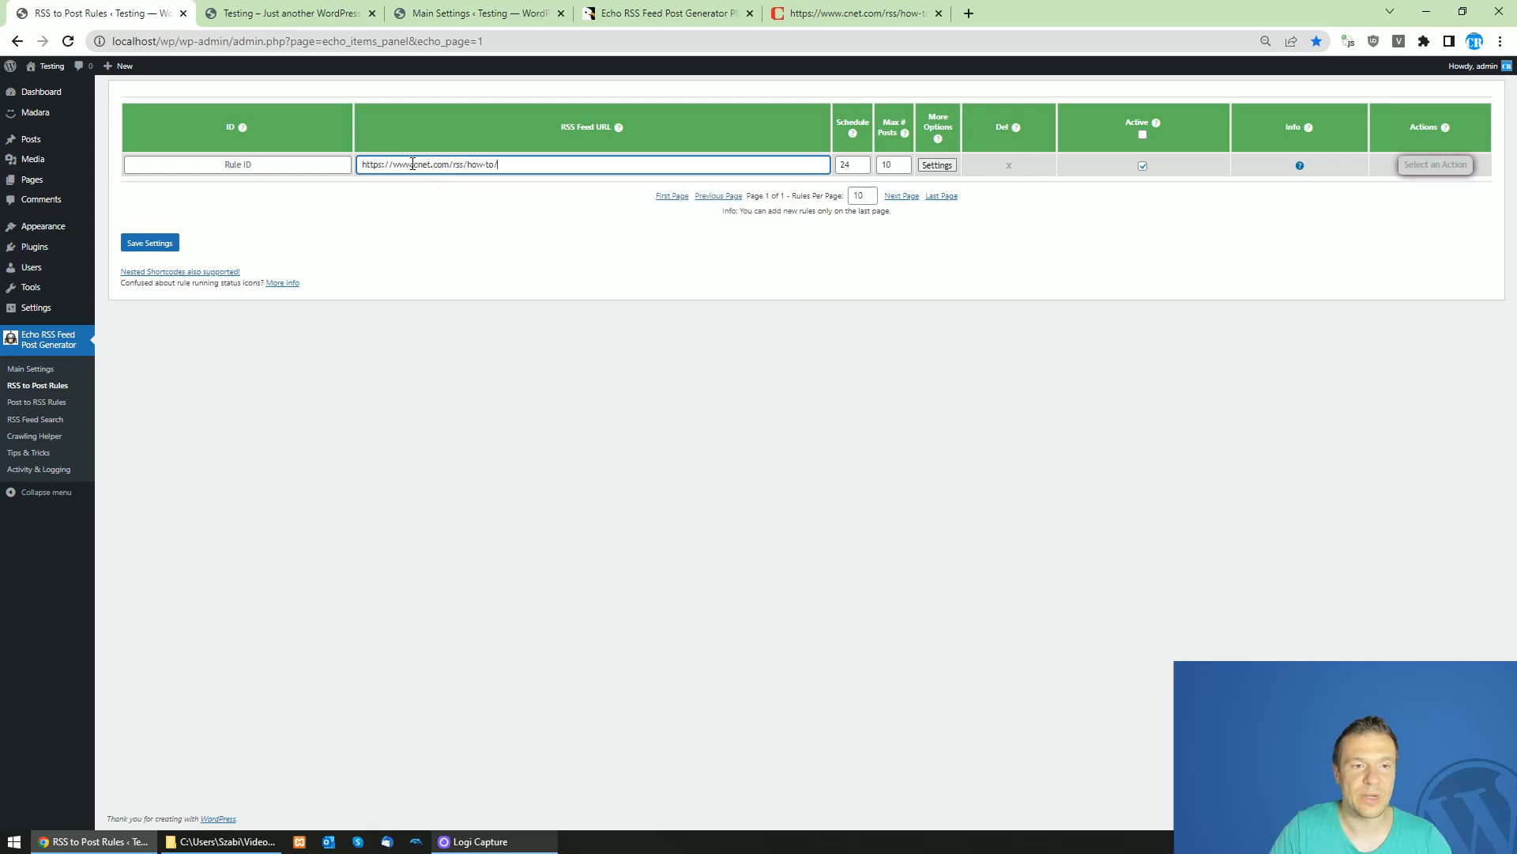
double_click(889, 165)
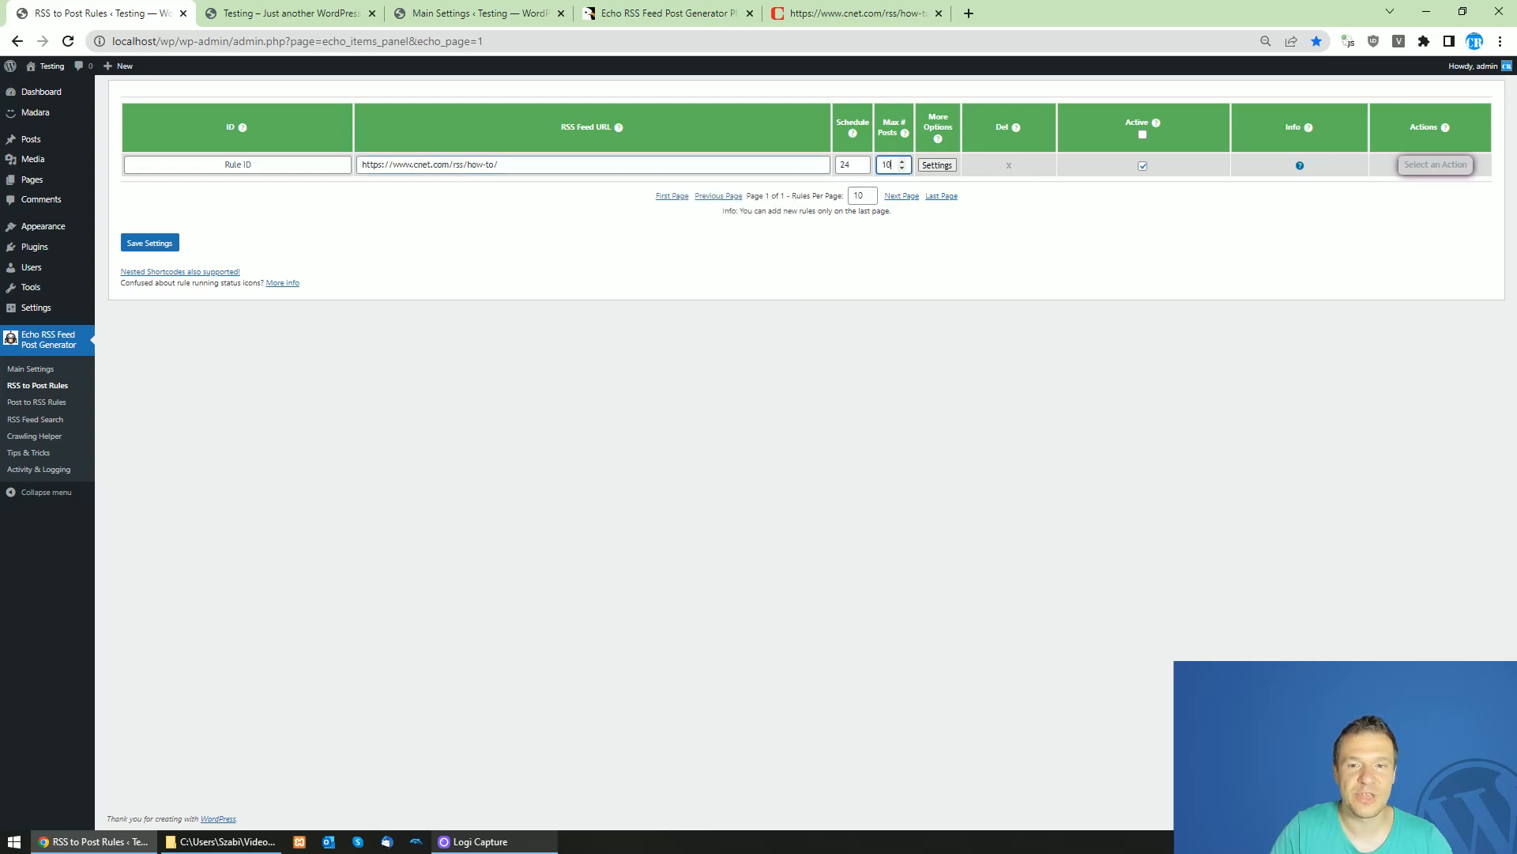
type("2")
Step: Enable "Try to Get Full Article Content" in the new rule's advanced settings
left_click(938, 165)
scroll(576, 403, "down", 15)
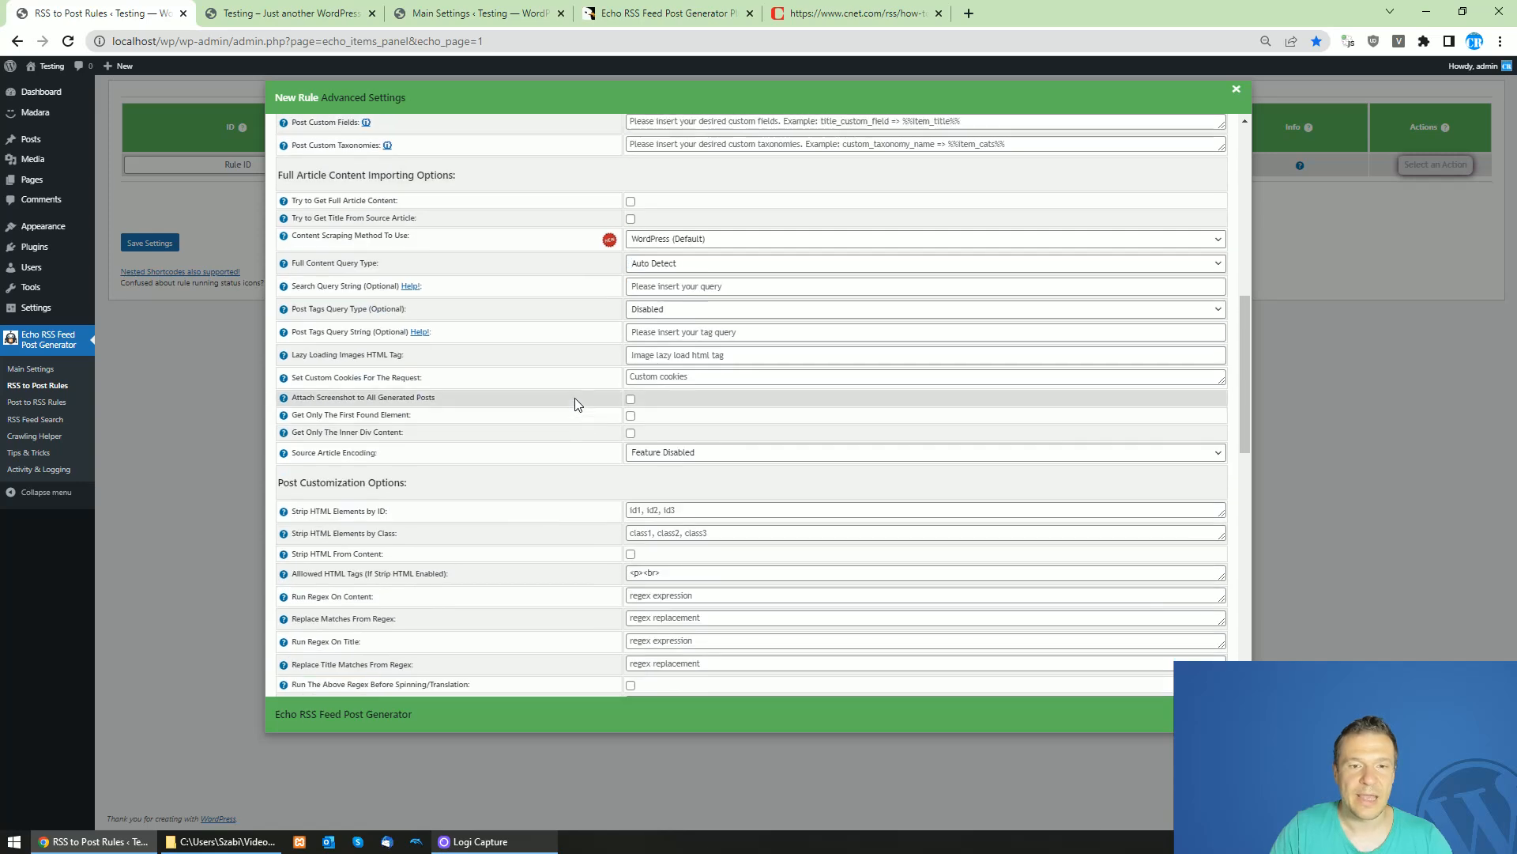
scroll(576, 403, "up", 1)
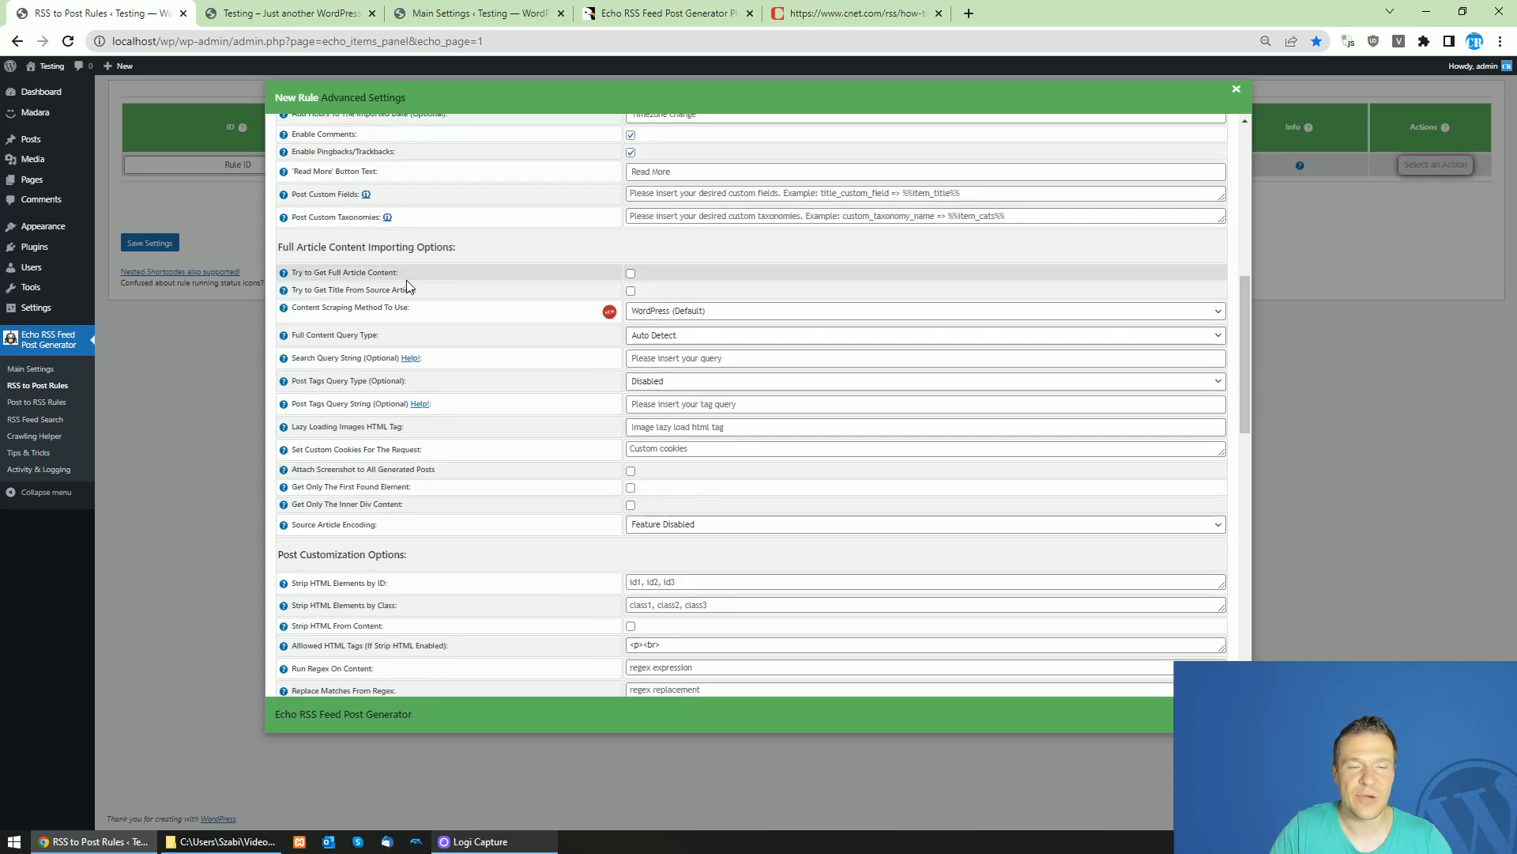
left_click_drag(293, 272, 631, 281)
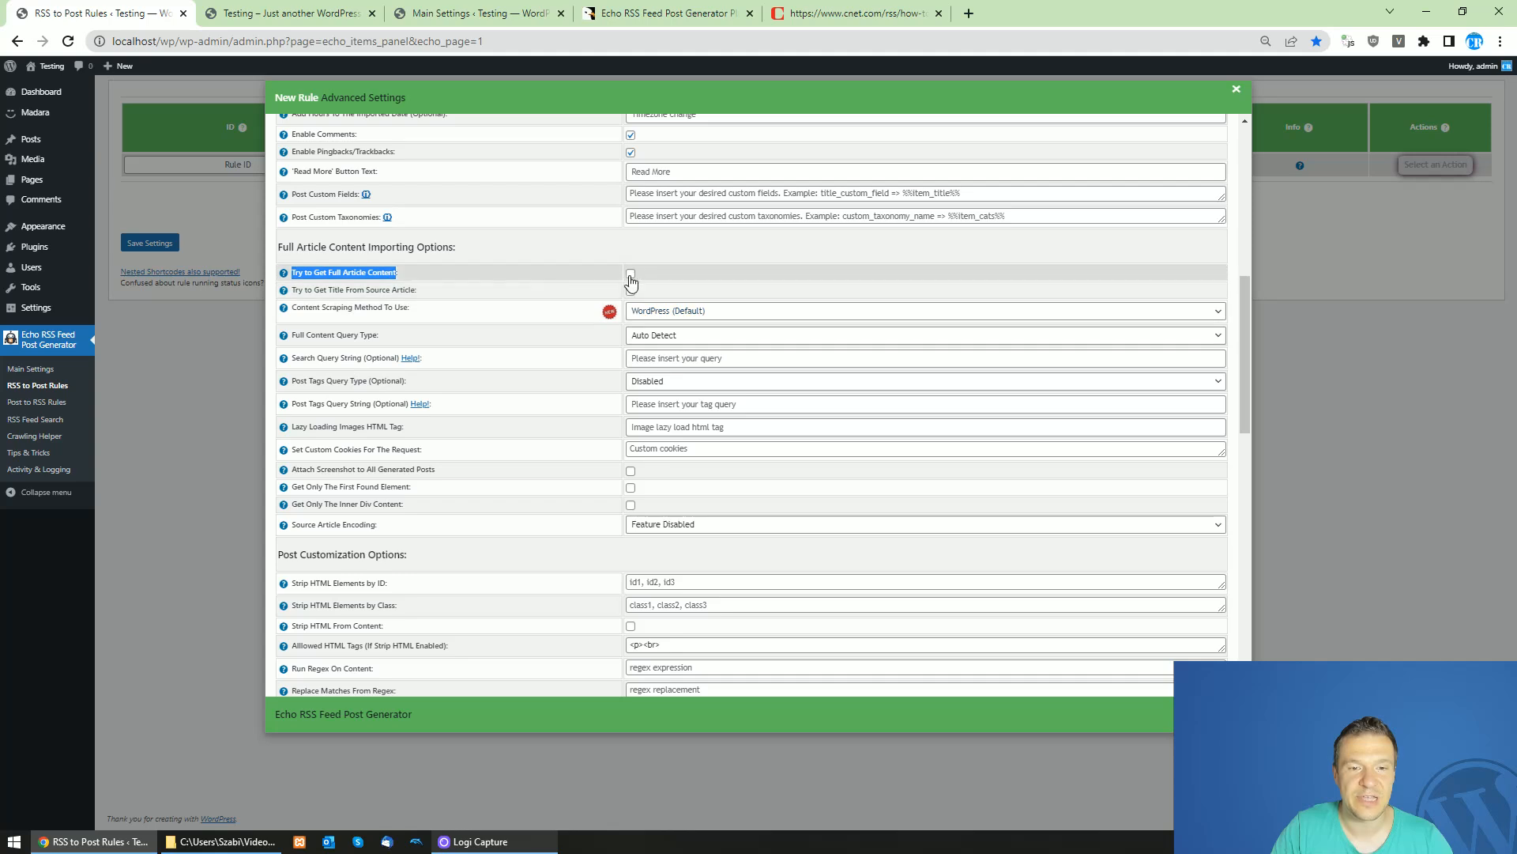
left_click(631, 274)
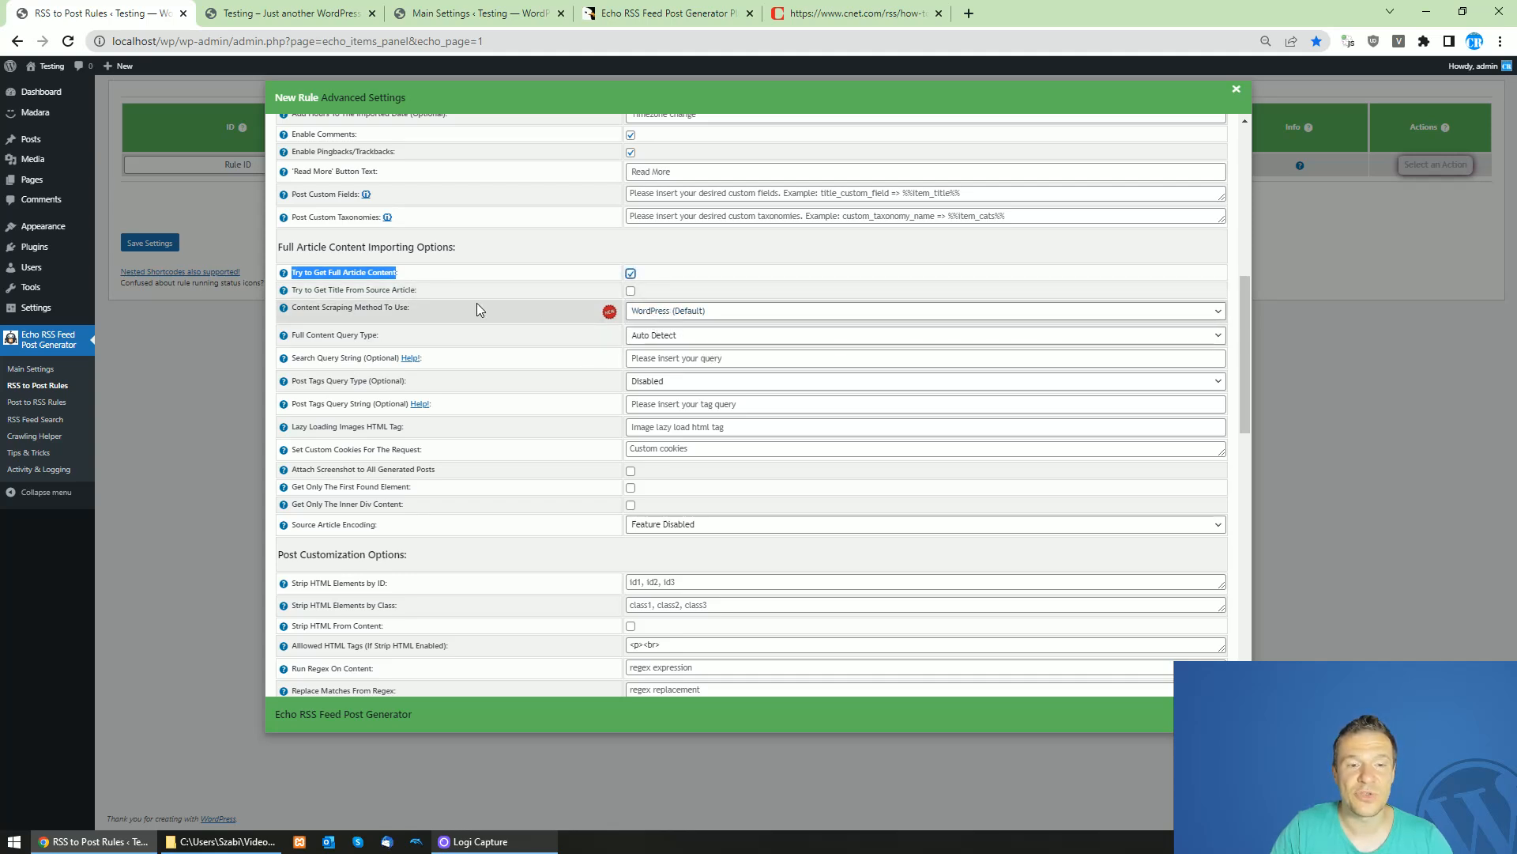
Step: Set the full content query type to Visual Selector, pick the main body of the CNET article, and save the rule
left_click(660, 311)
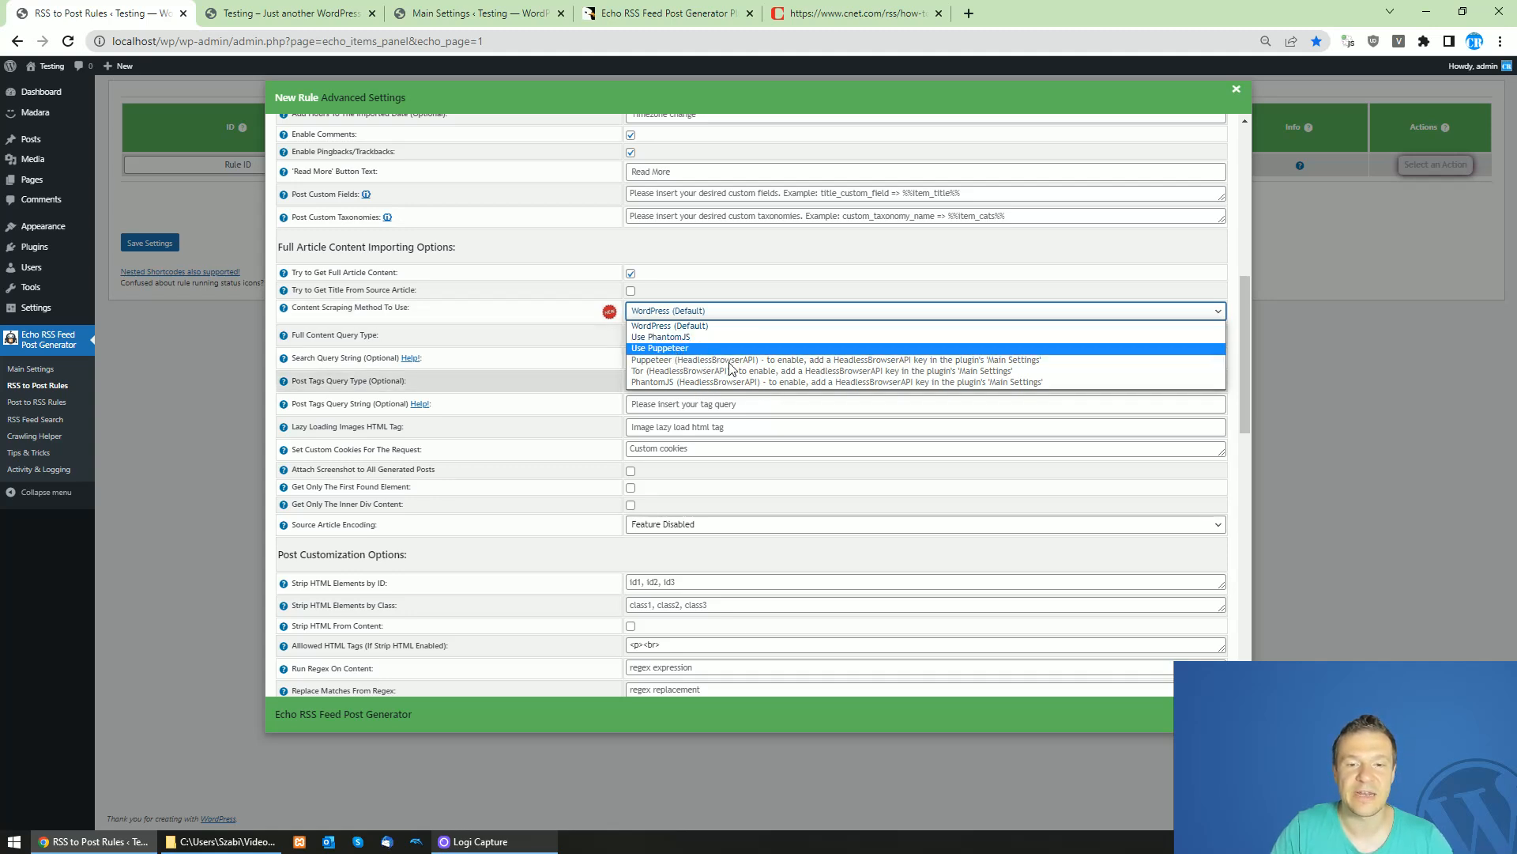
left_click(575, 310)
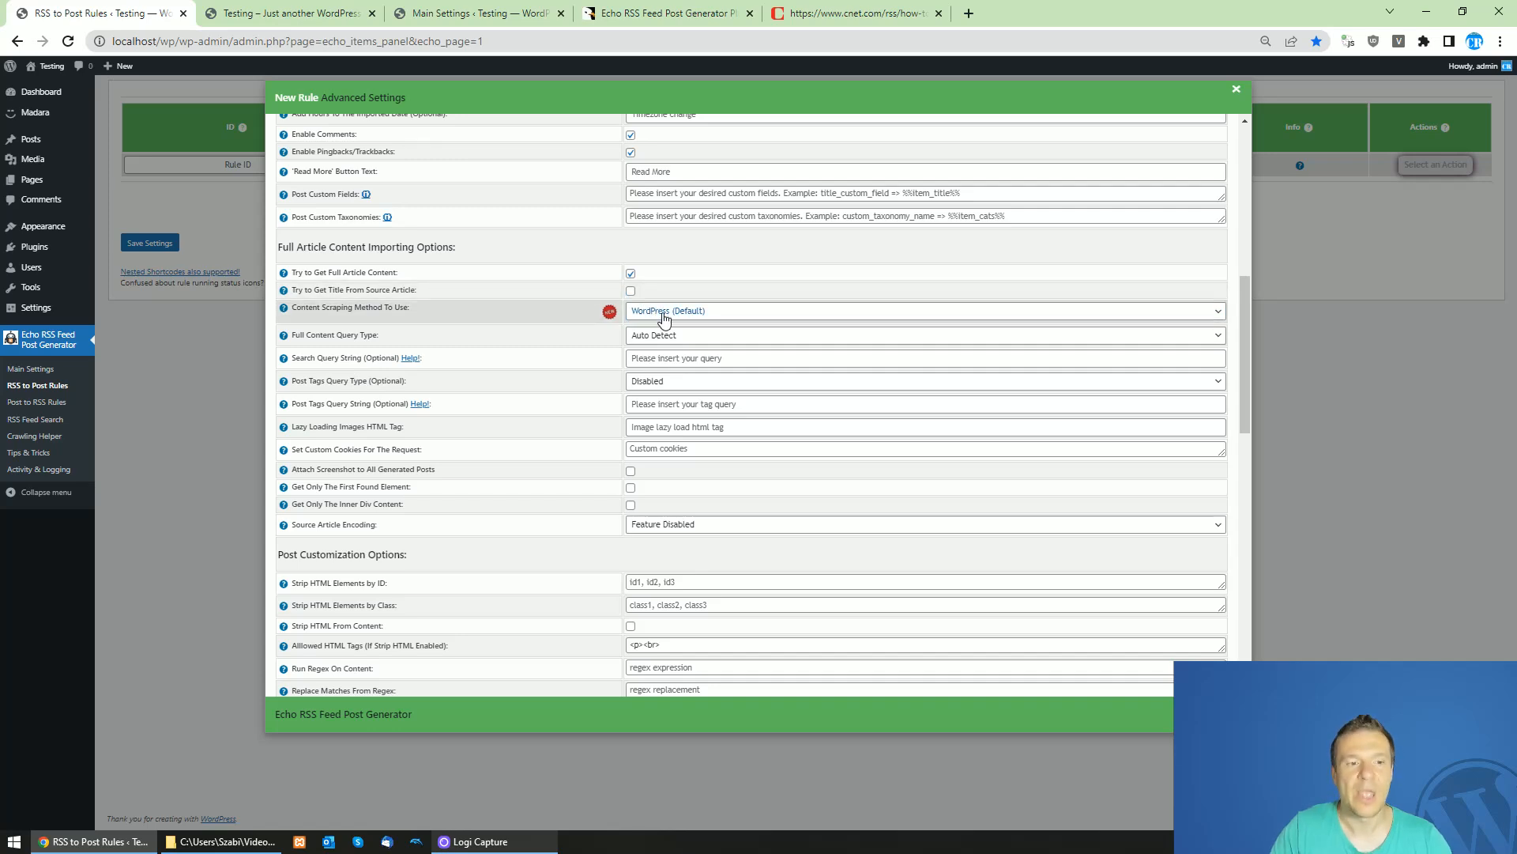
left_click(646, 335)
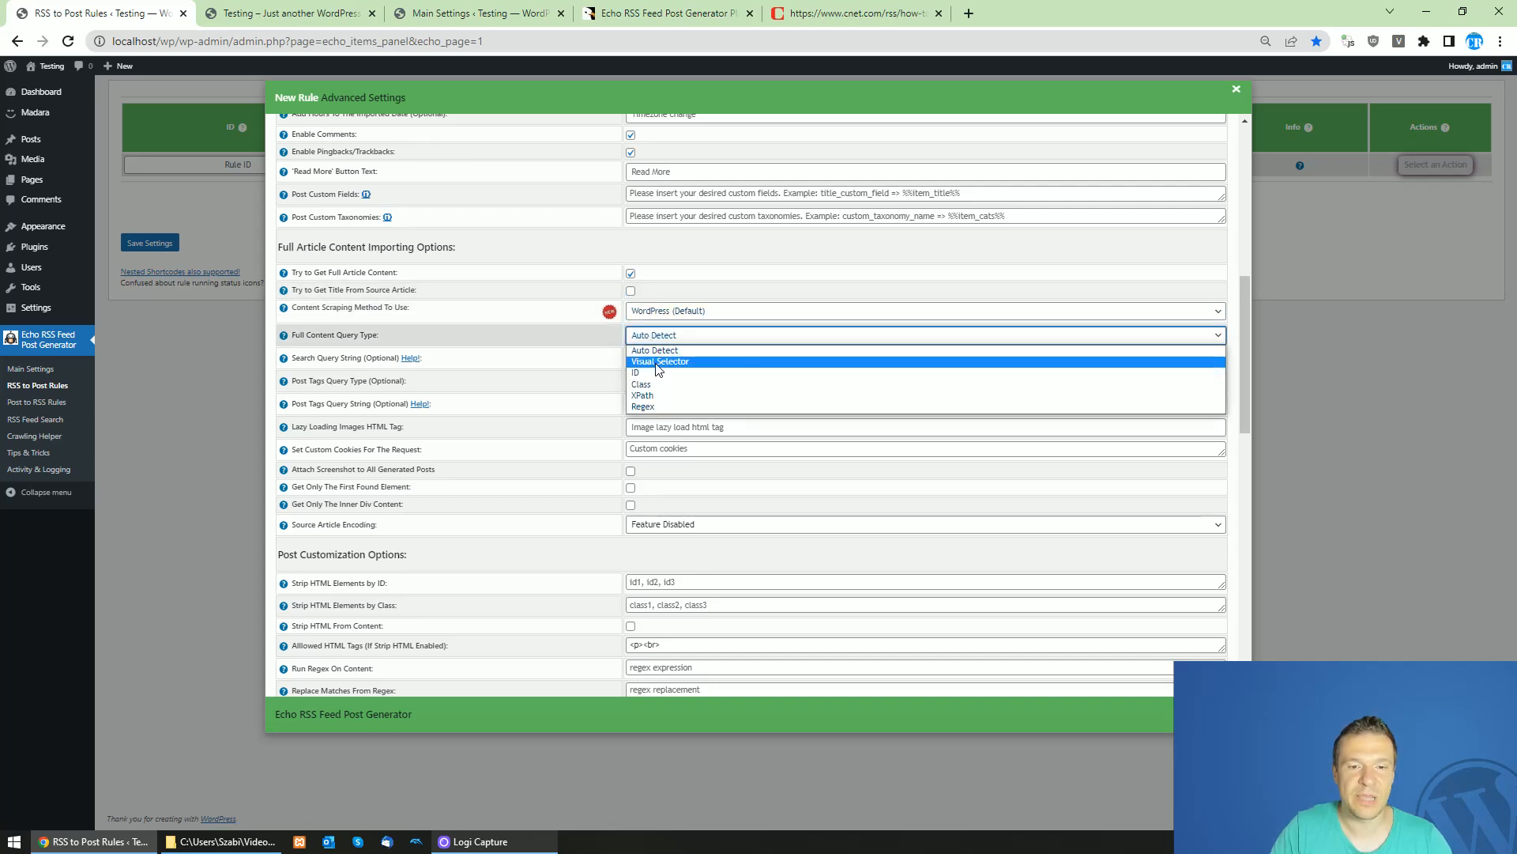
left_click(656, 364)
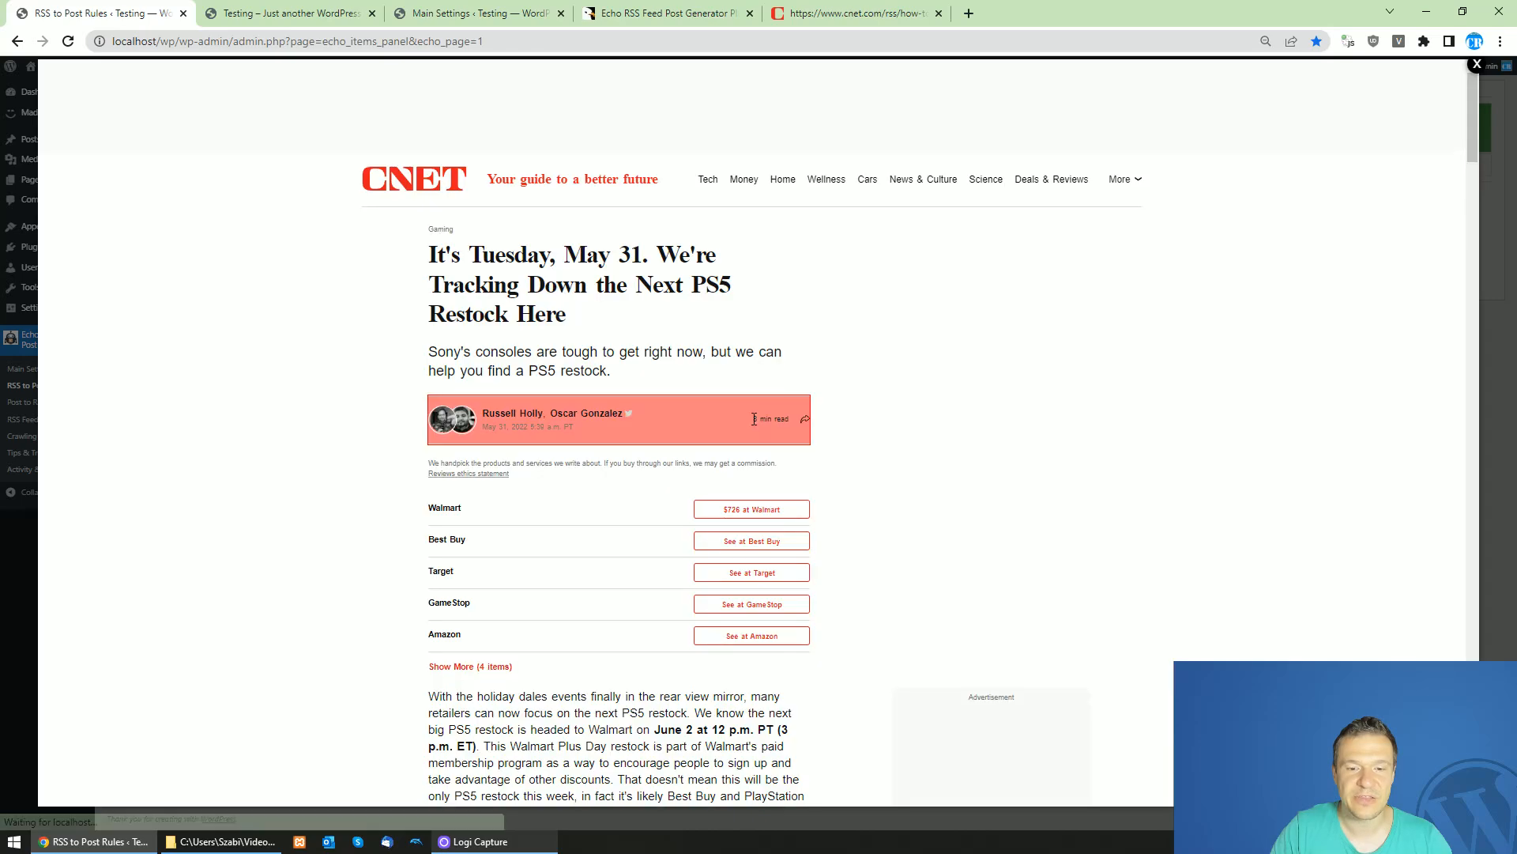
left_click(659, 513)
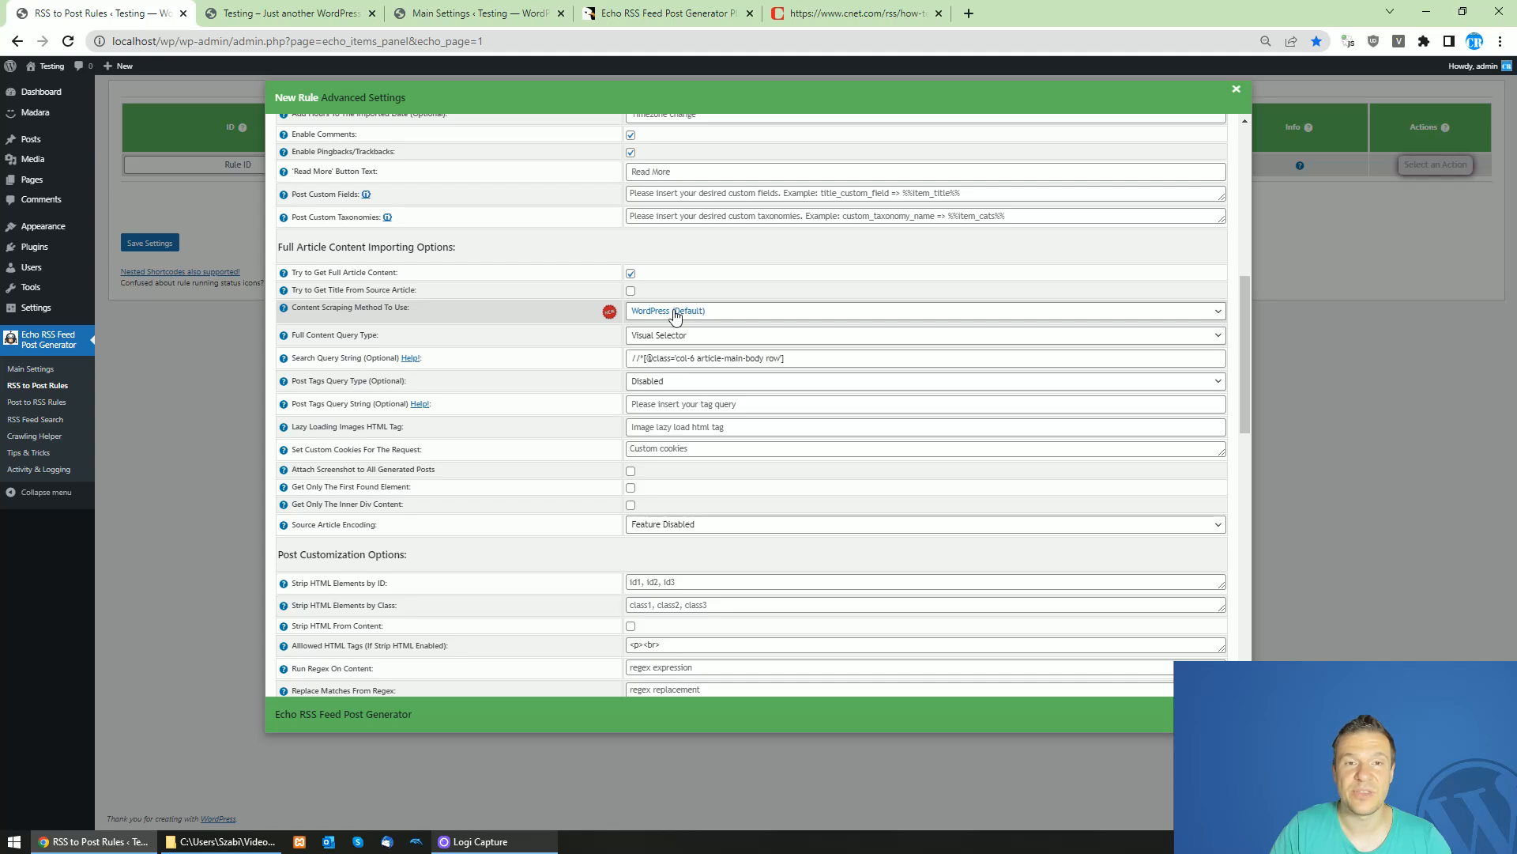
left_click(150, 244)
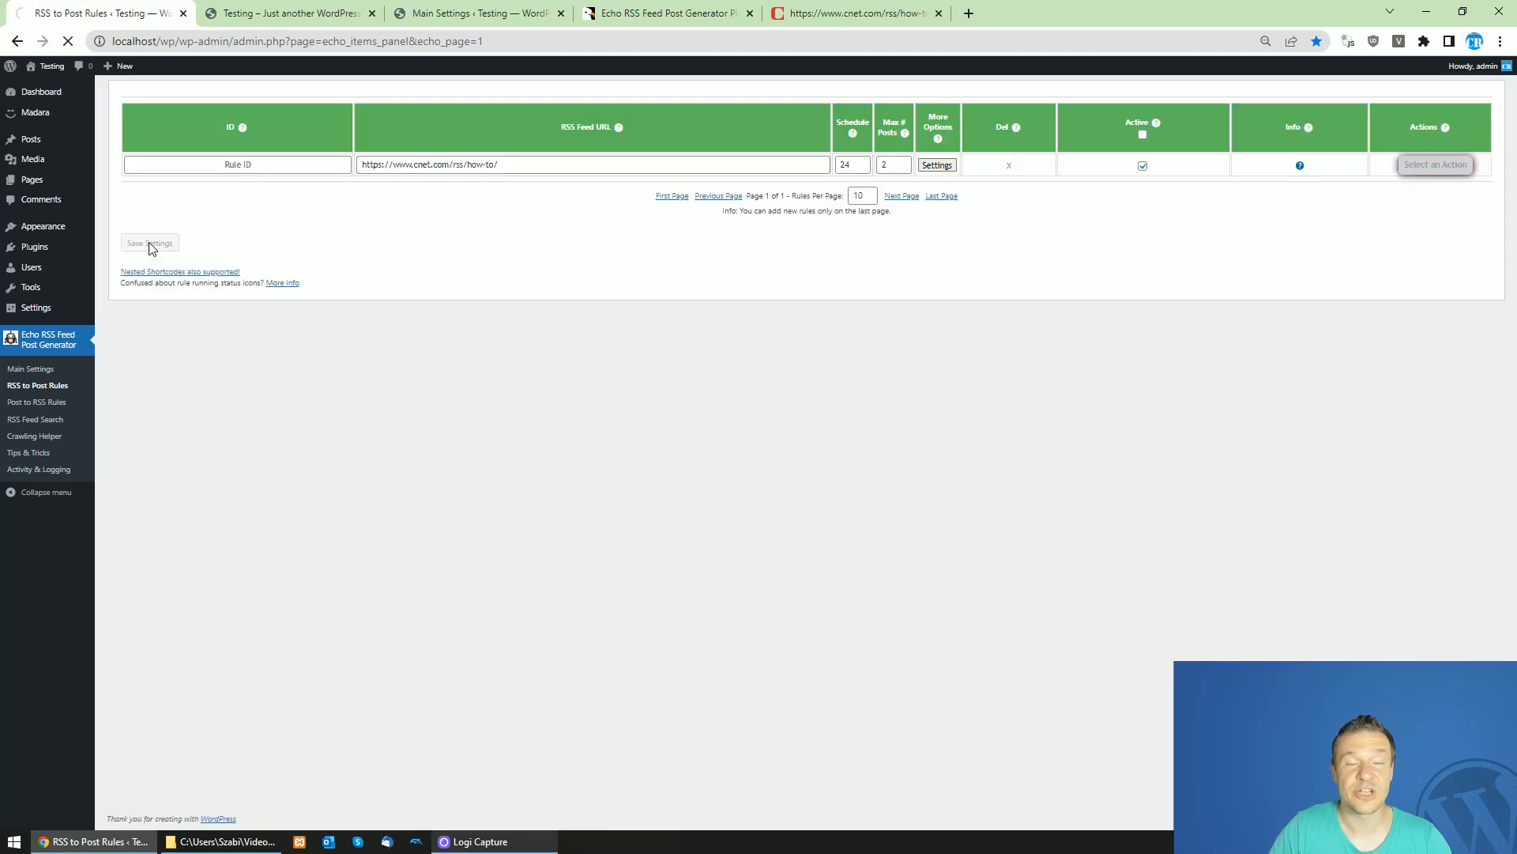
Step: Run the CNET rule now and reload the site's homepage to check for imported posts
left_click(1420, 171)
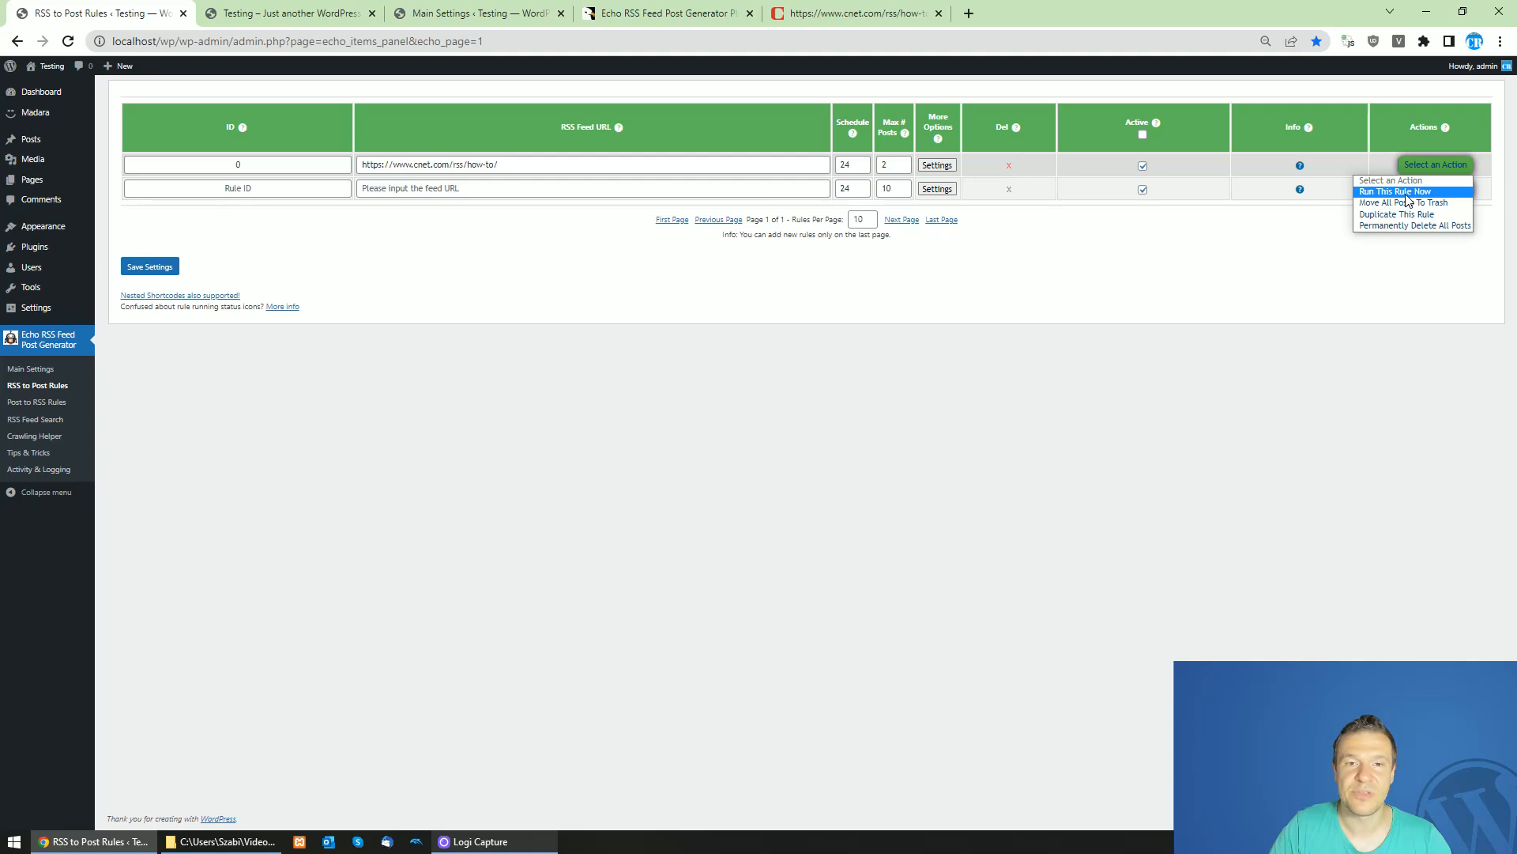
left_click(1406, 193)
left_click(344, 14)
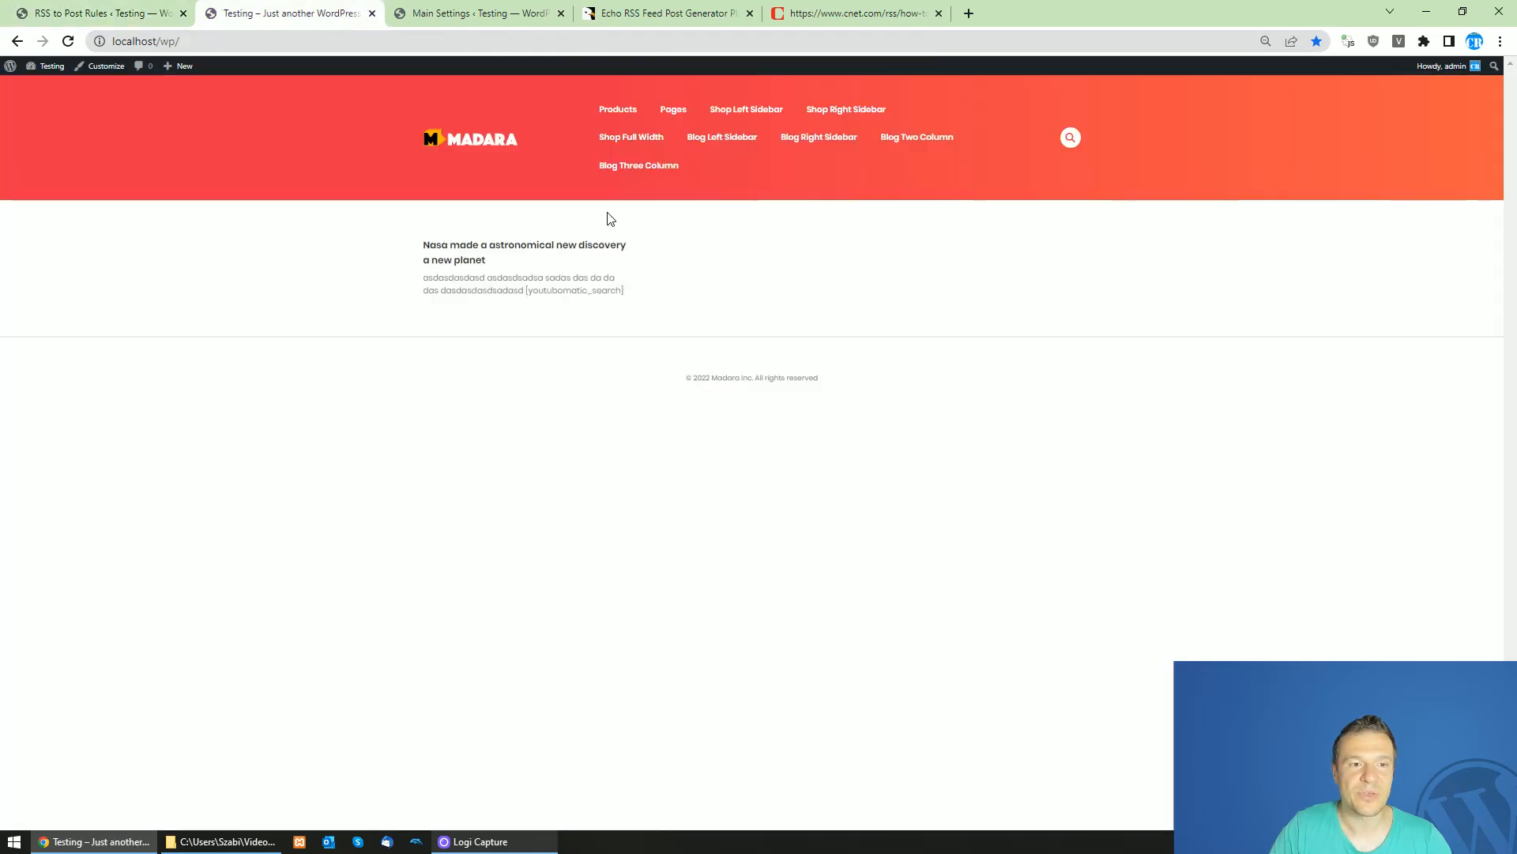
left_click(126, 12)
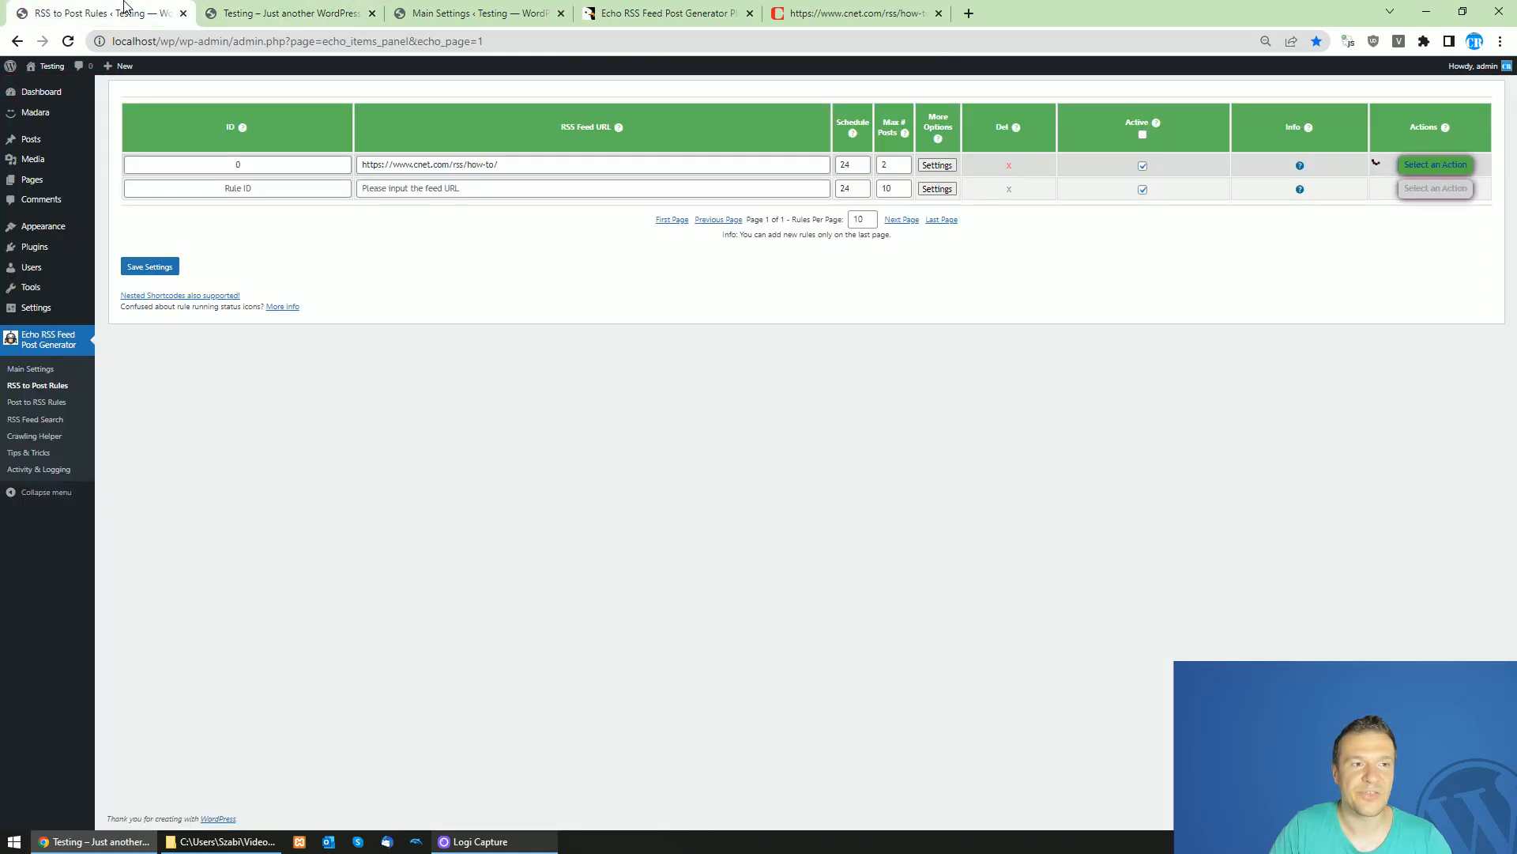
left_click(242, 6)
left_click(68, 41)
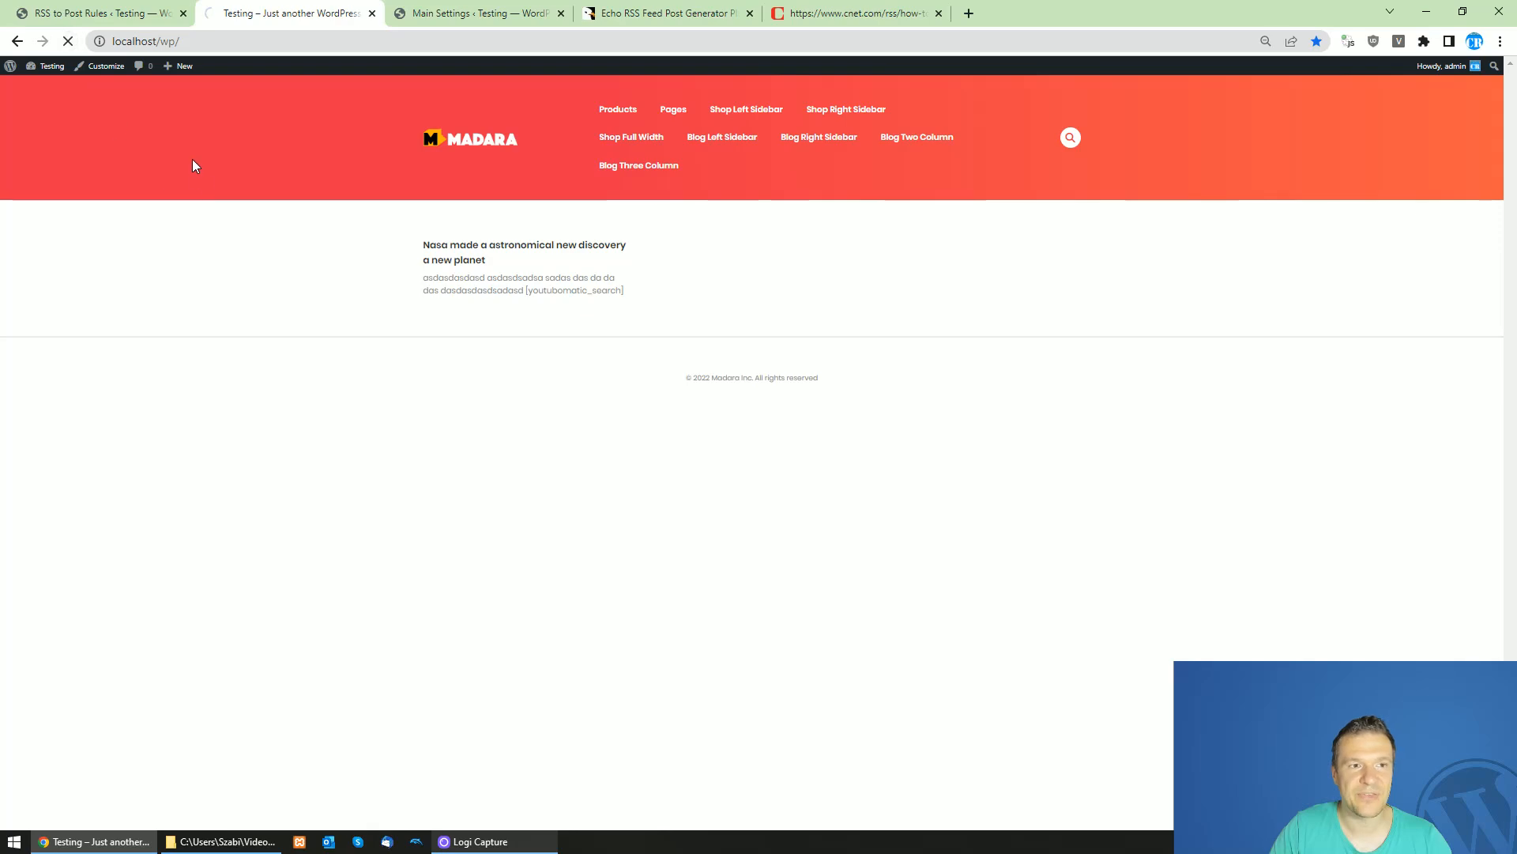
left_click(156, 7)
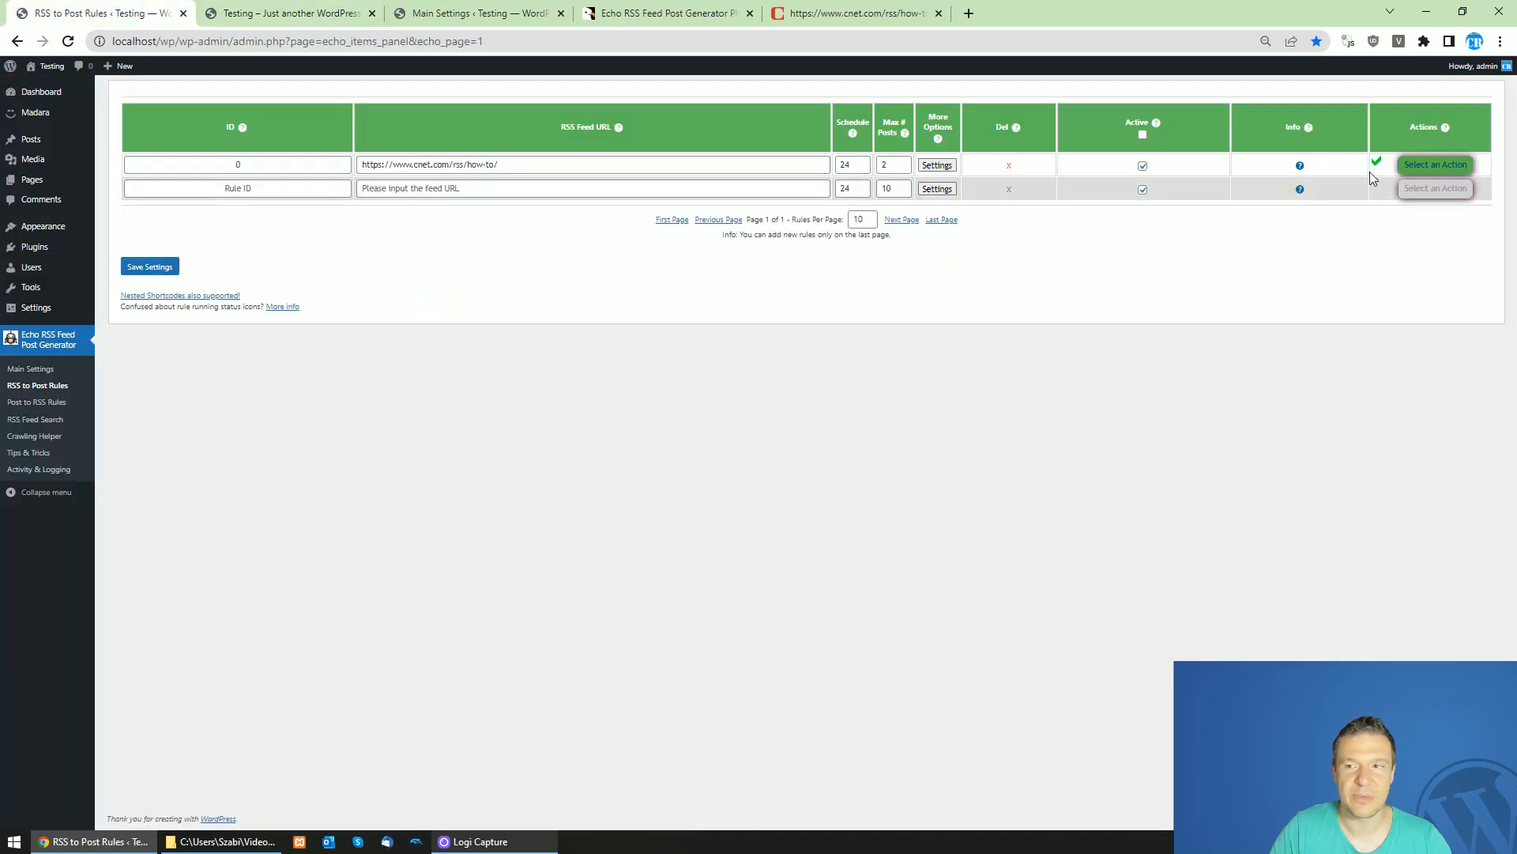
left_click(285, 12)
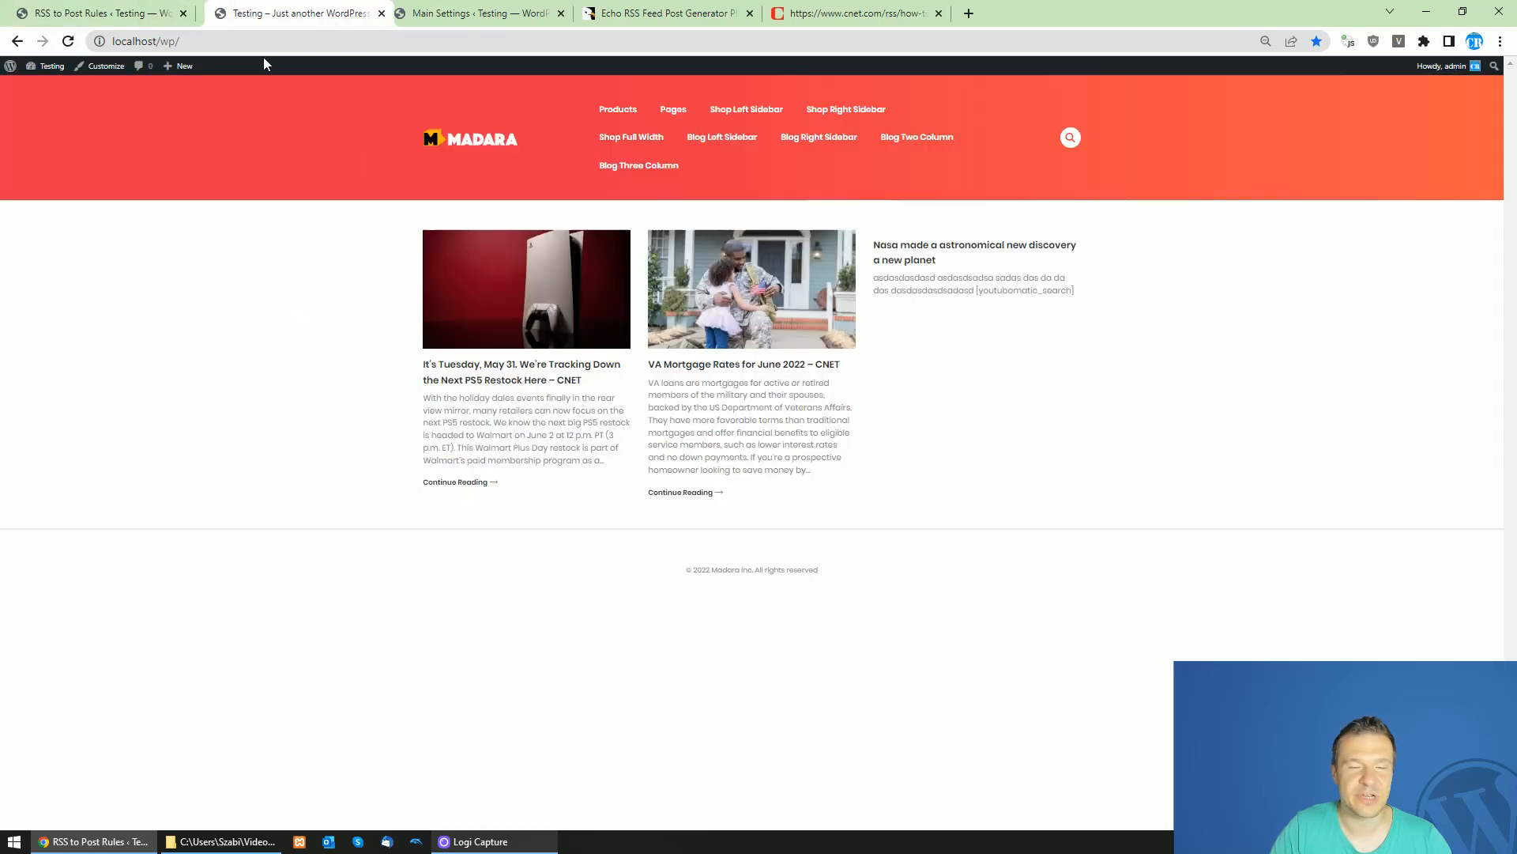
Step: Open the imported PS5 restock post and examine its full text and embedded images
left_click(522, 371)
scroll(450, 419, "down", 15)
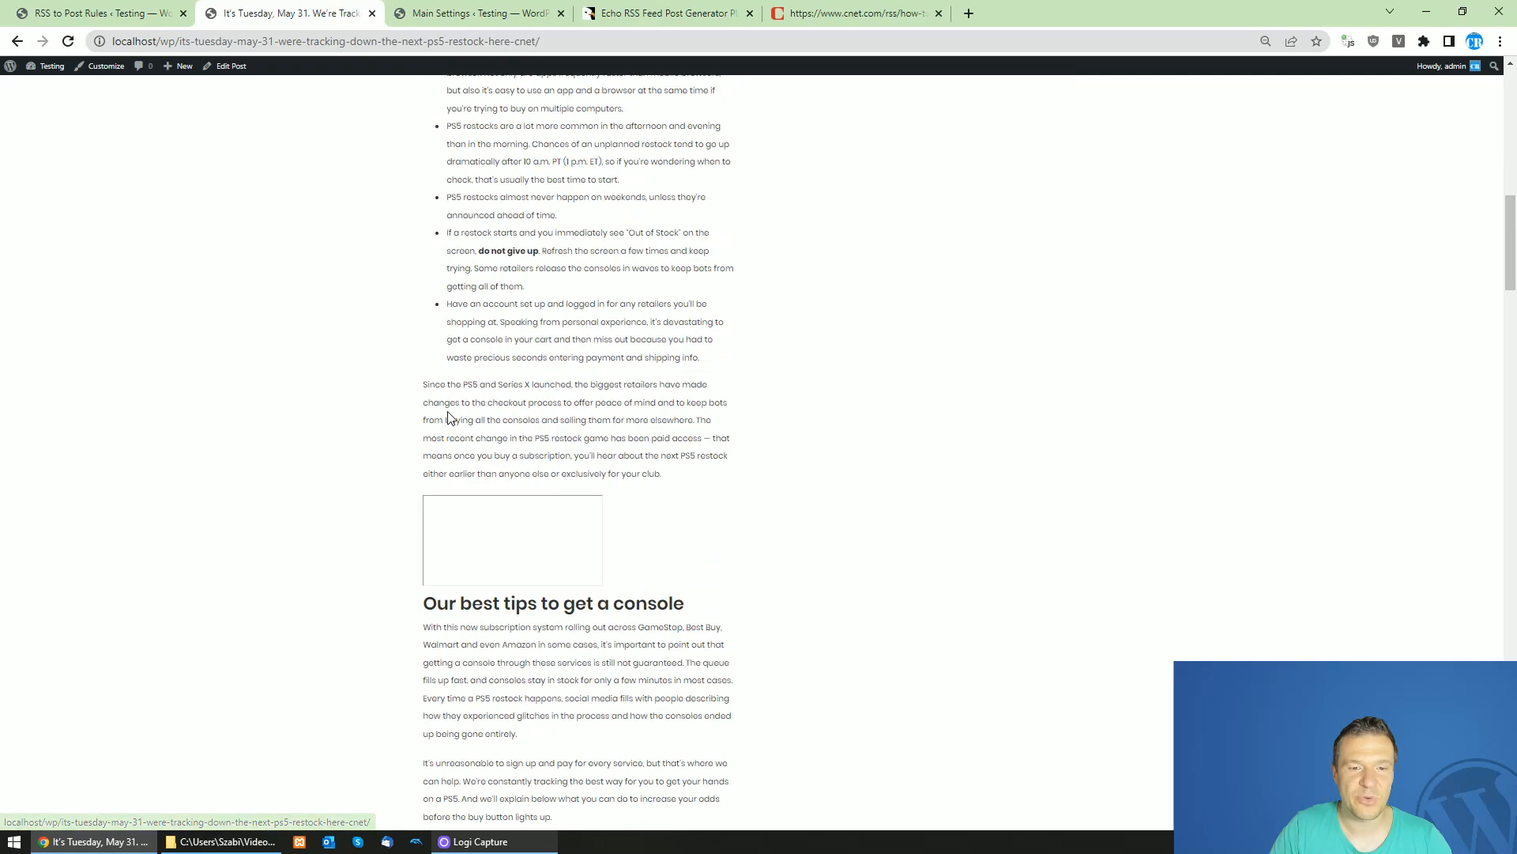
scroll(455, 419, "up", 6)
scroll(451, 474, "down", 3)
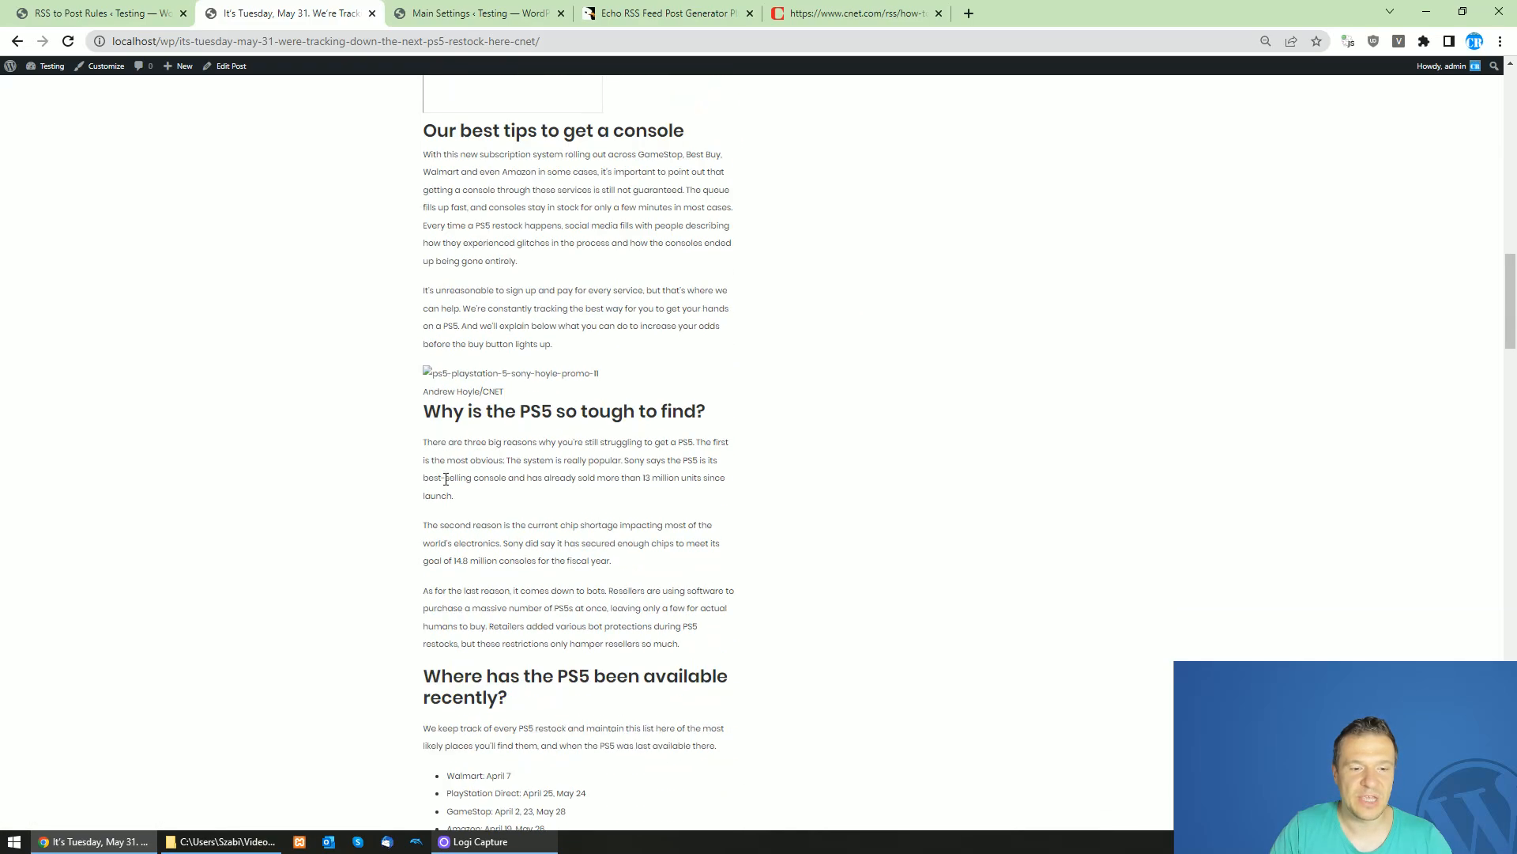
scroll(450, 391, "down", 2)
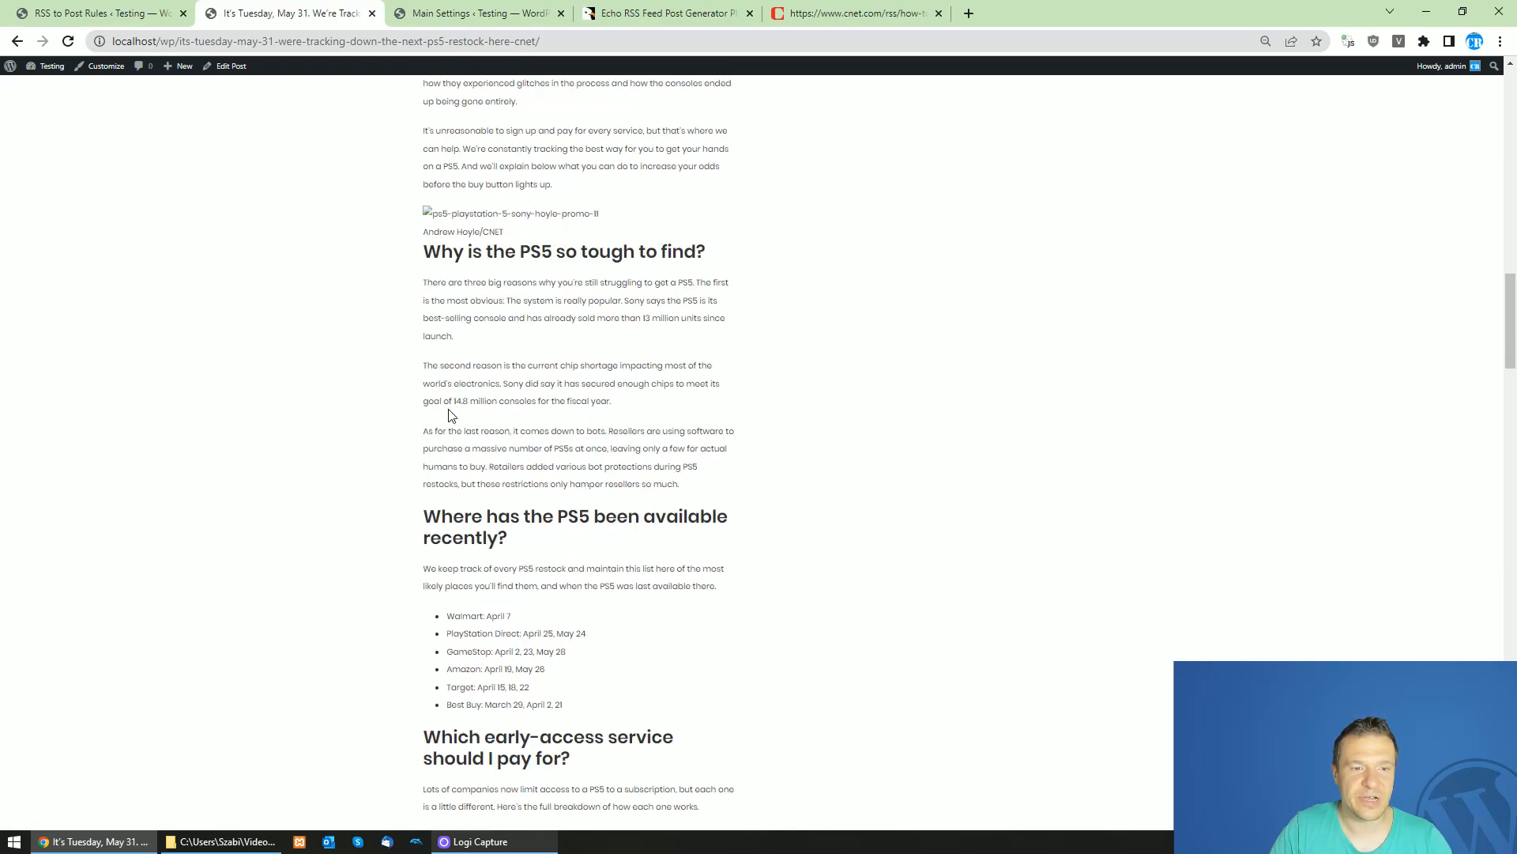
scroll(472, 549, "up", 4)
scroll(505, 220, "down", 3)
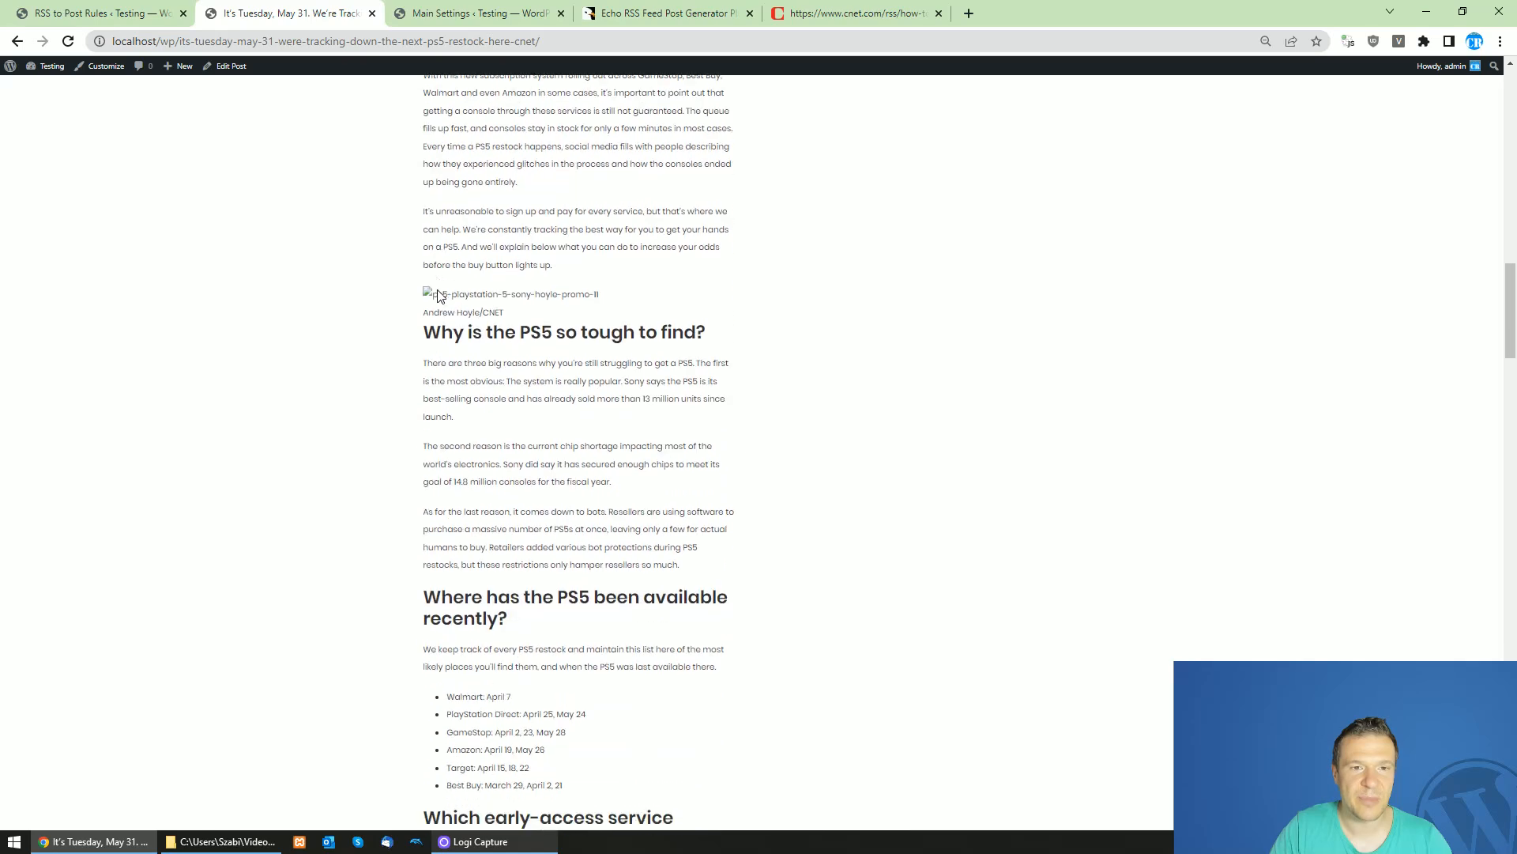
Step: Change the CNET rule's content scraping method to Use Puppeteer and save the settings
left_click(140, 11)
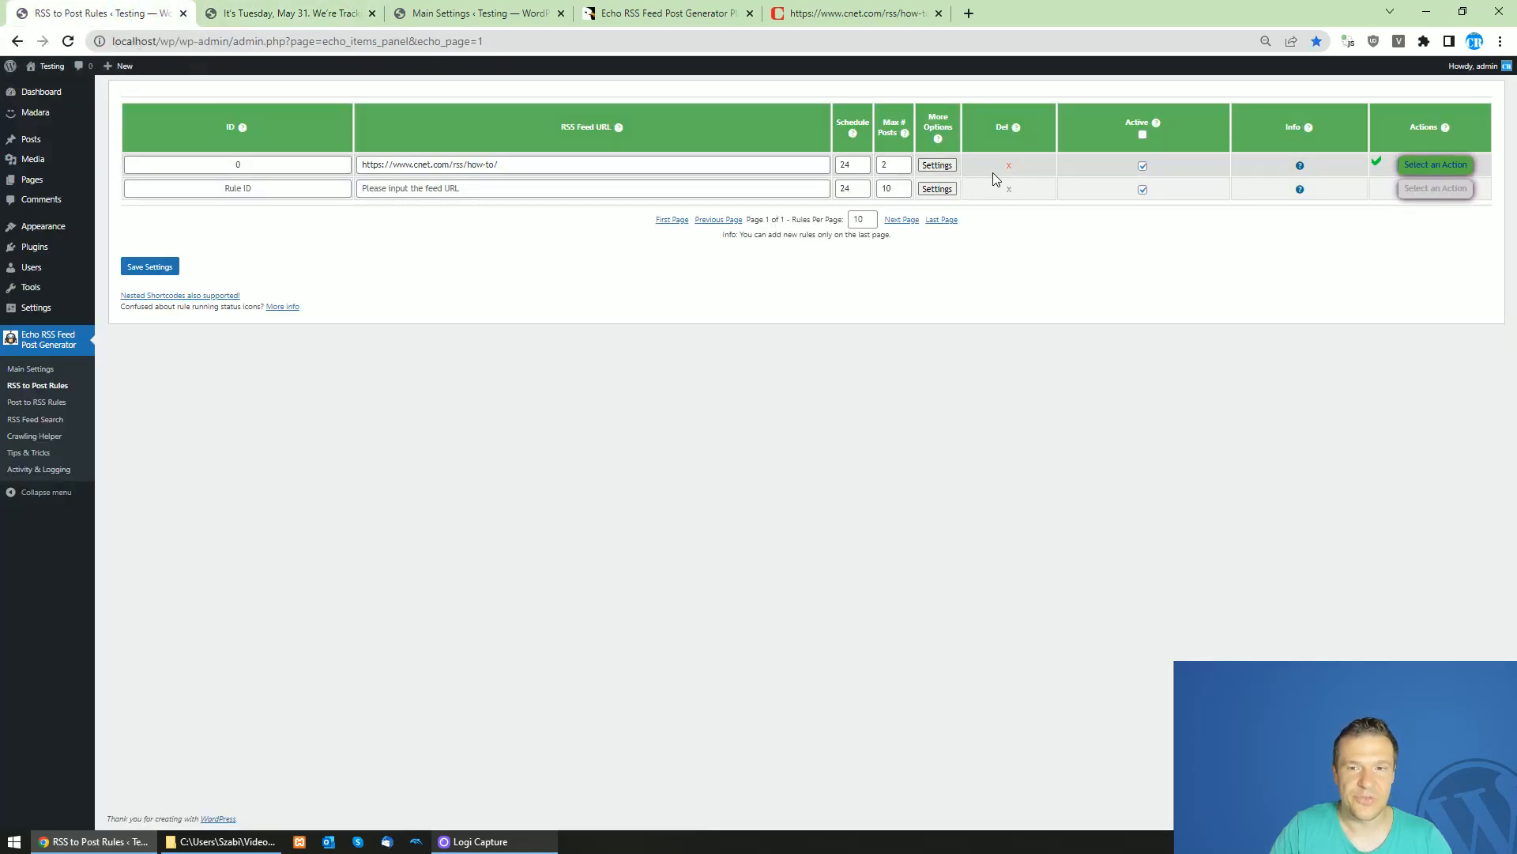
left_click(938, 165)
scroll(656, 379, "down", 10)
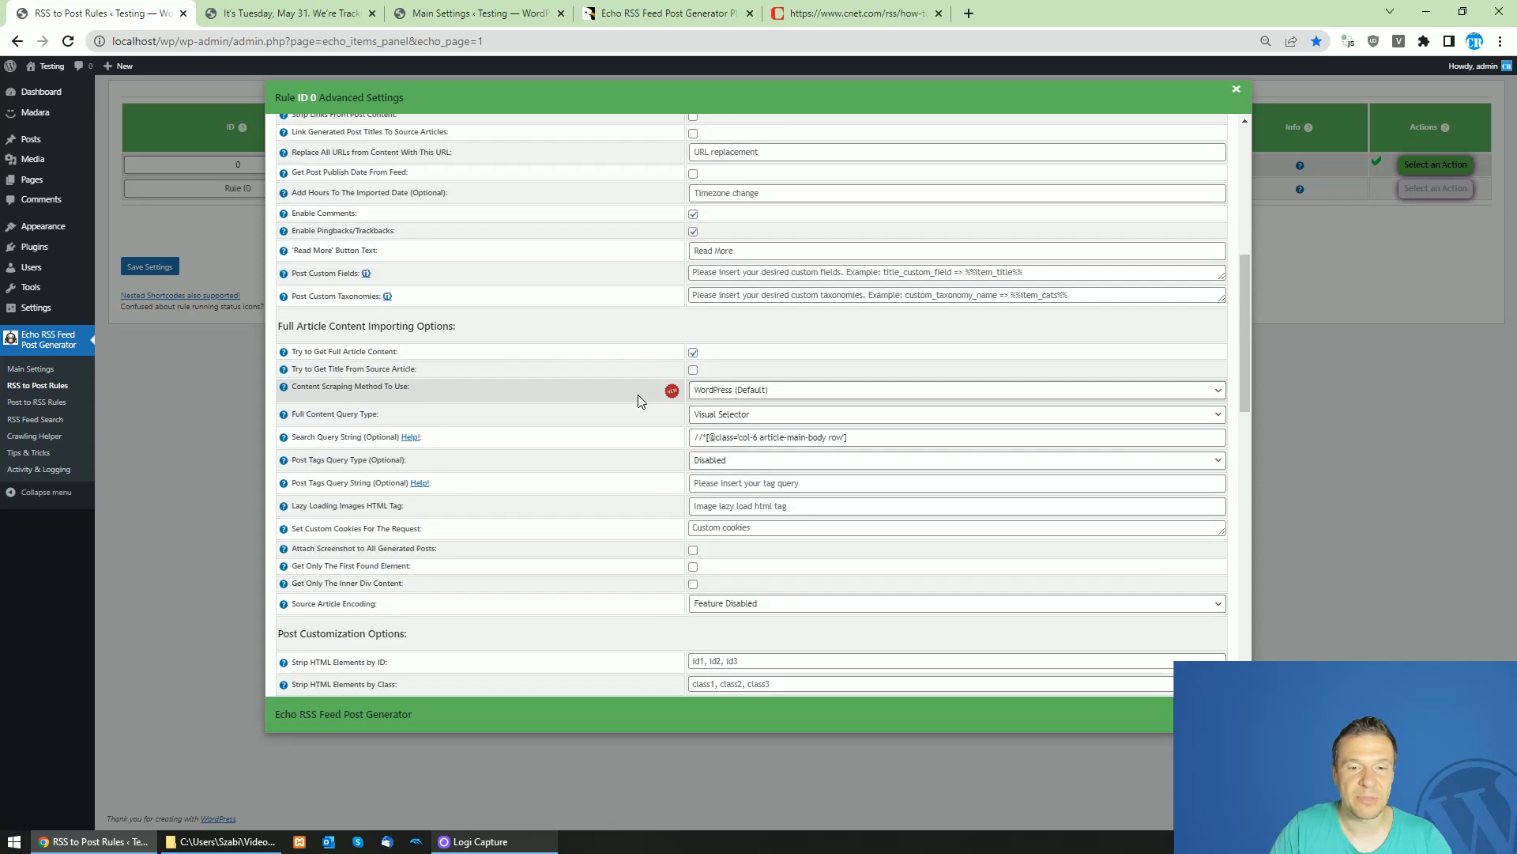
left_click(714, 390)
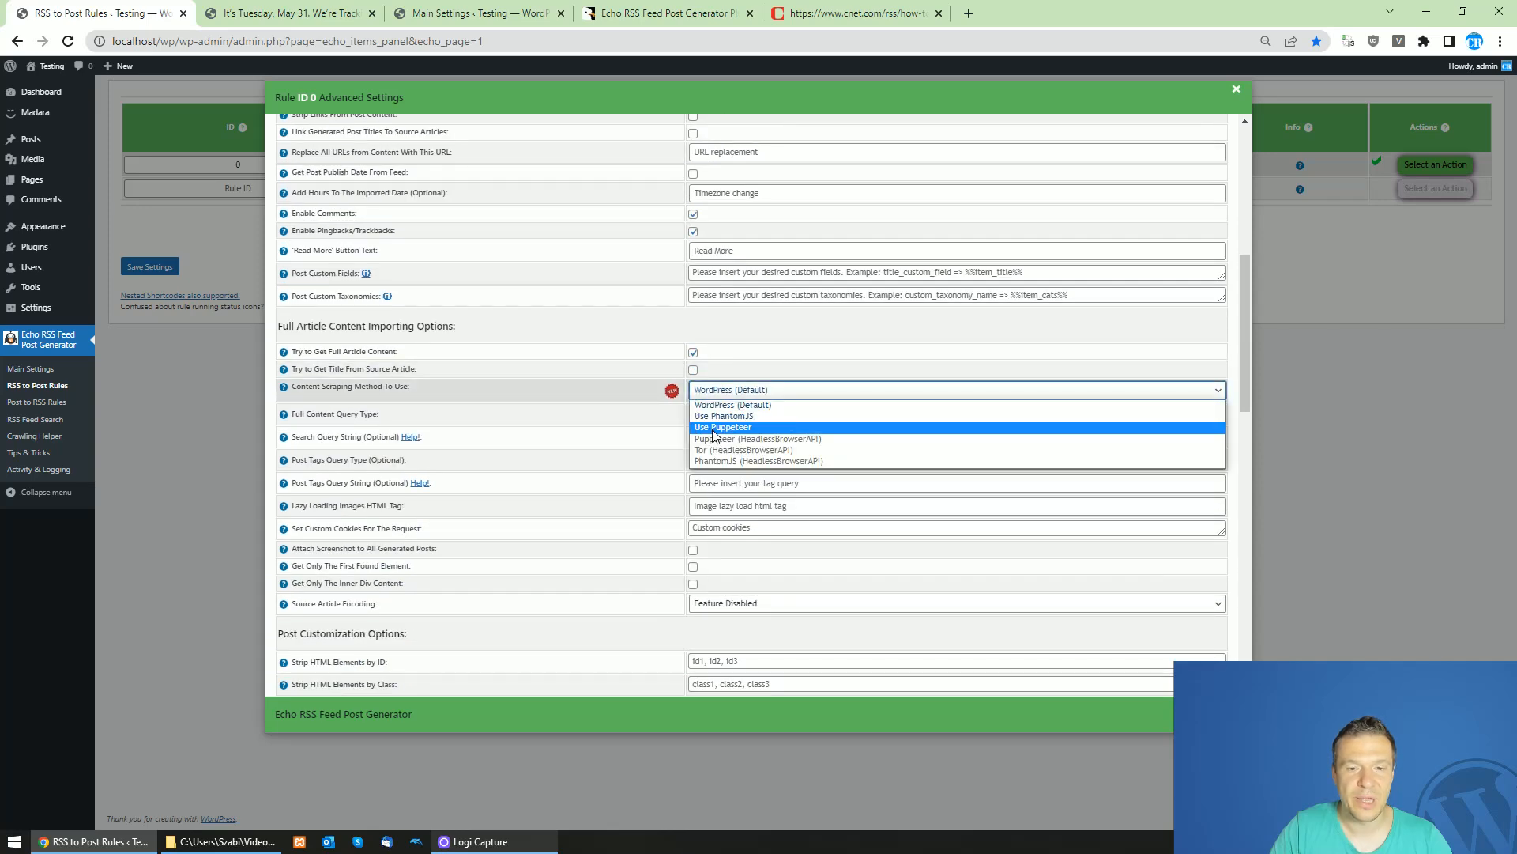
left_click(713, 427)
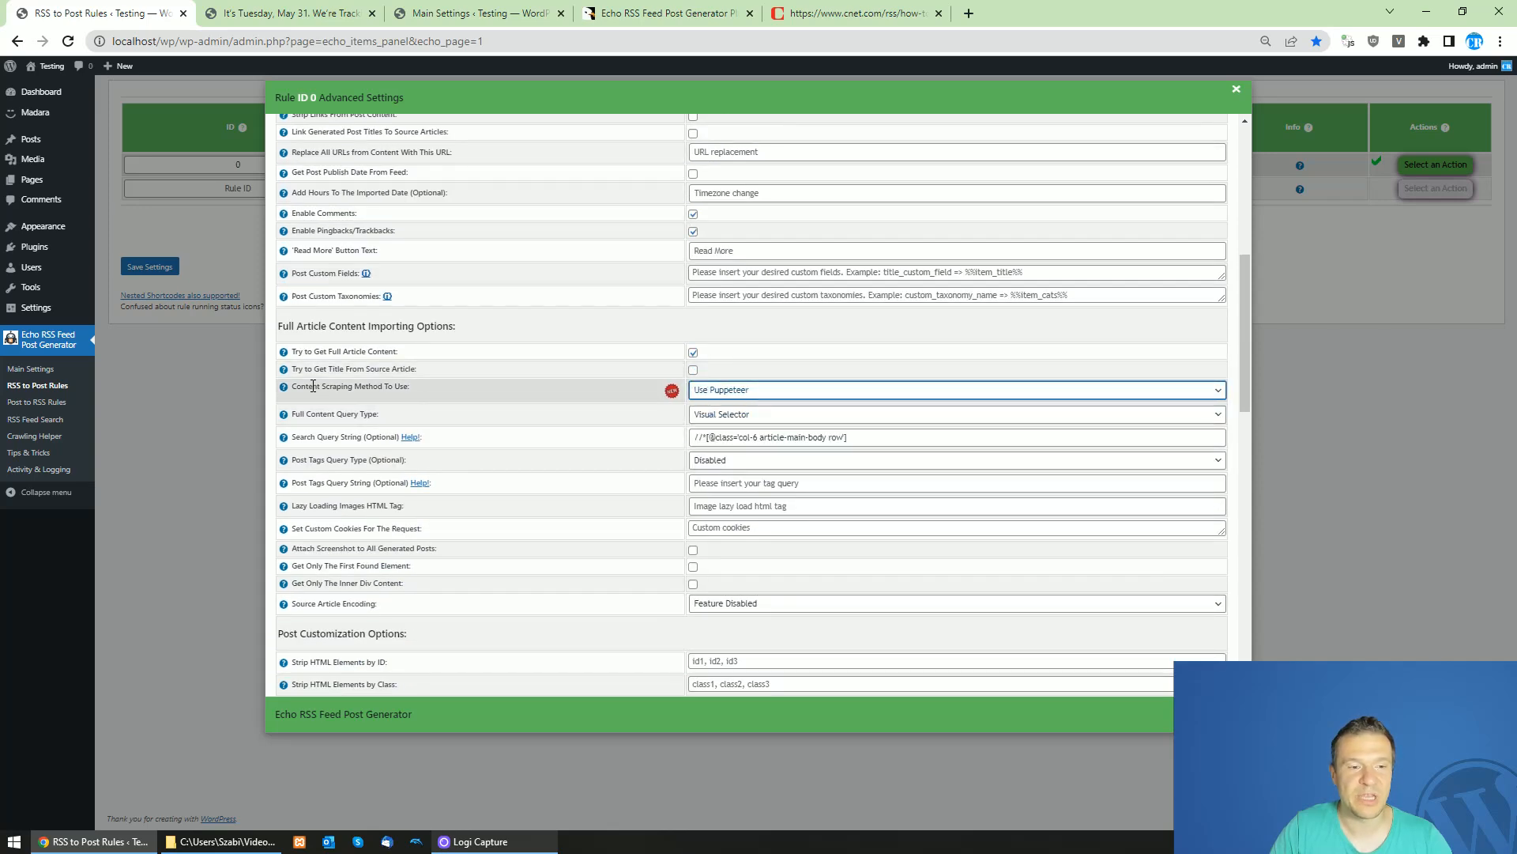
left_click(162, 268)
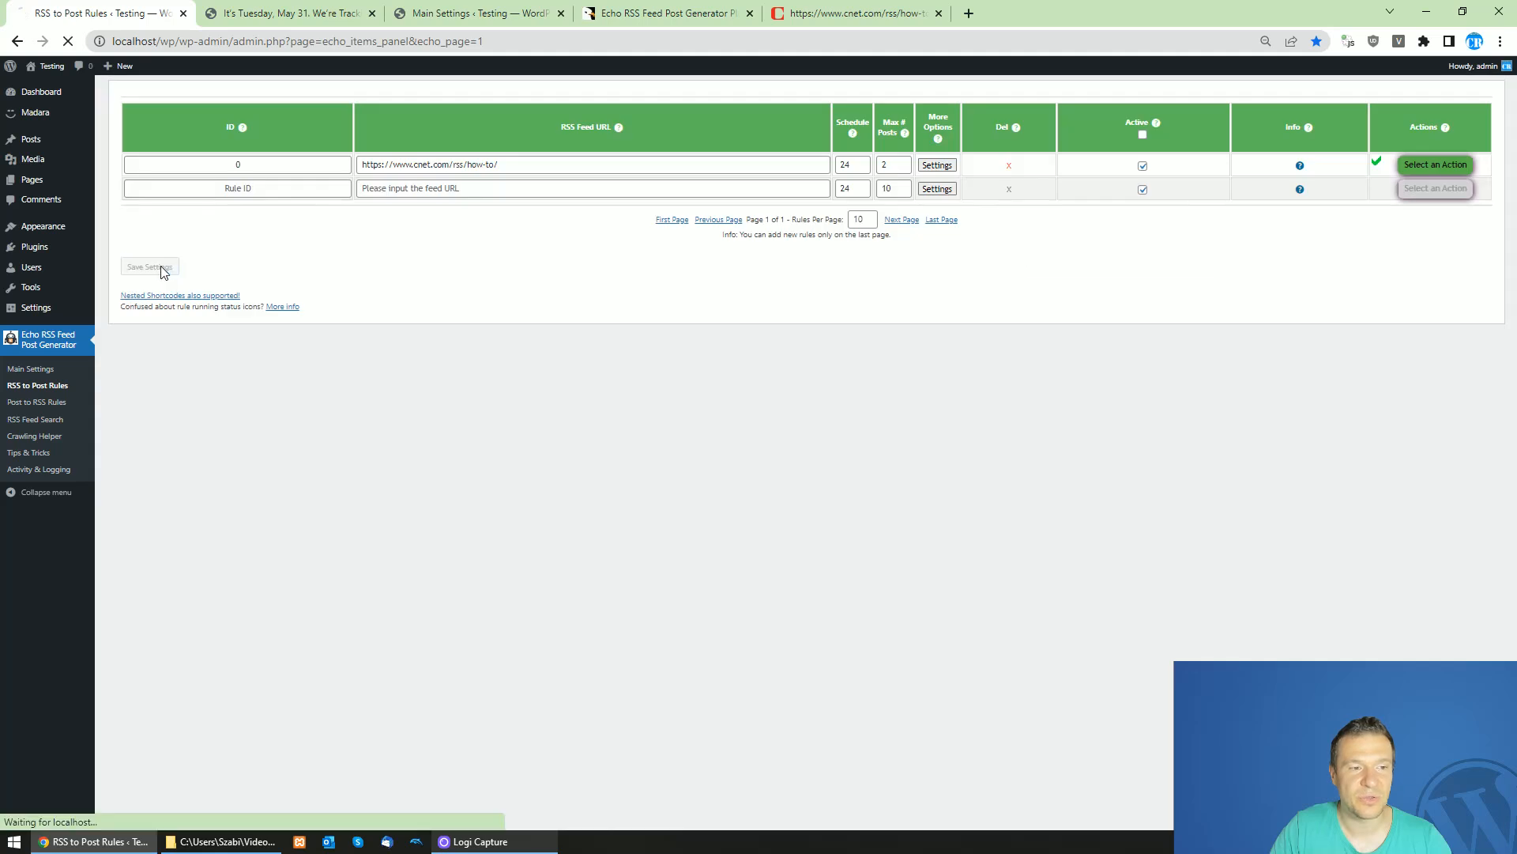
Step: Permanently delete all posts generated by the CNET rule and run the rule again
left_click(1422, 166)
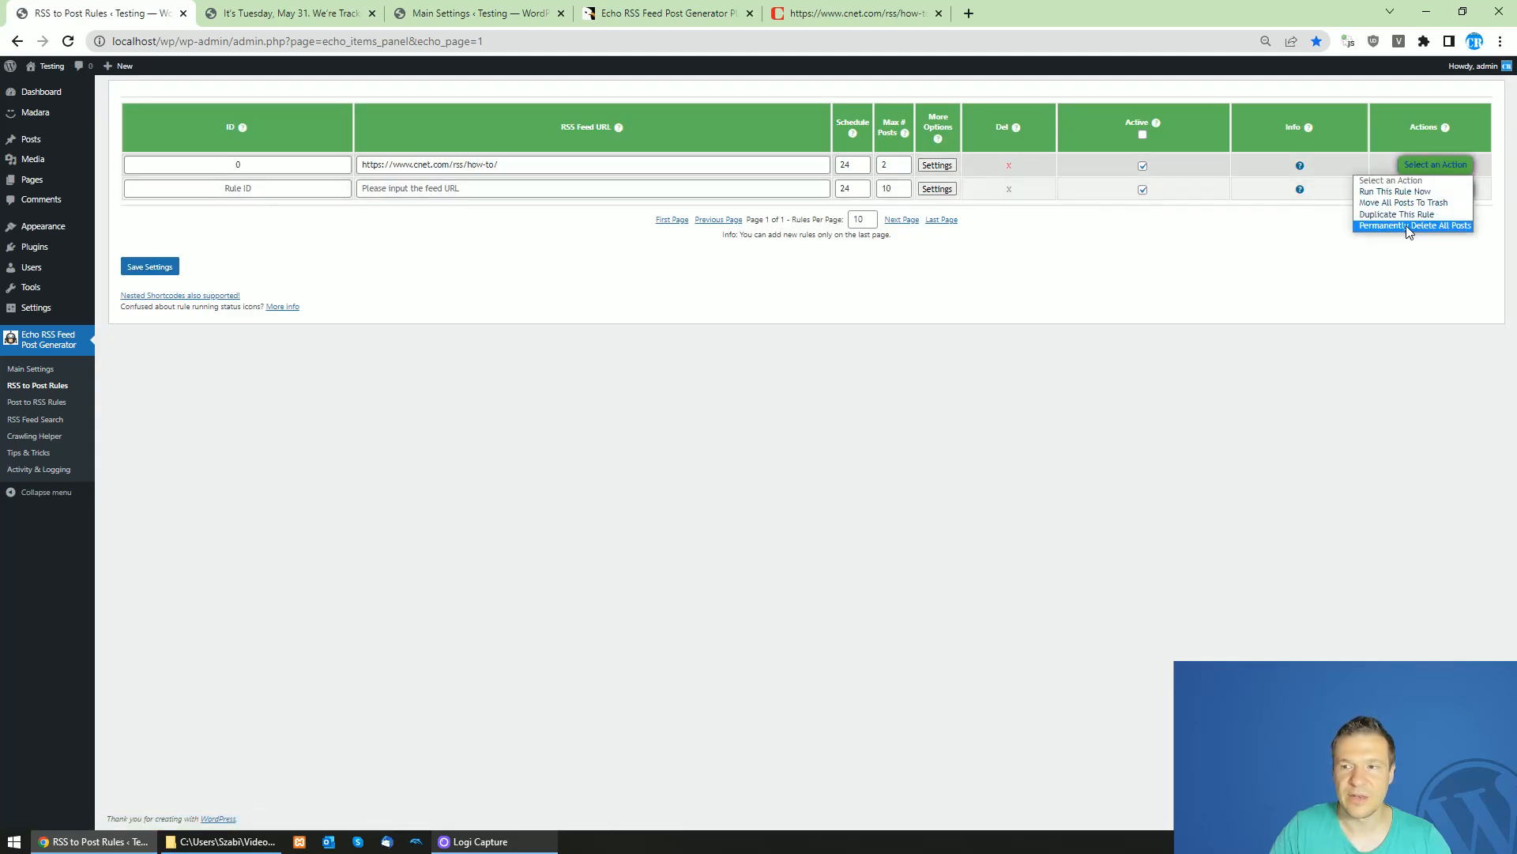
left_click(1406, 224)
key("Return")
left_click(1409, 165)
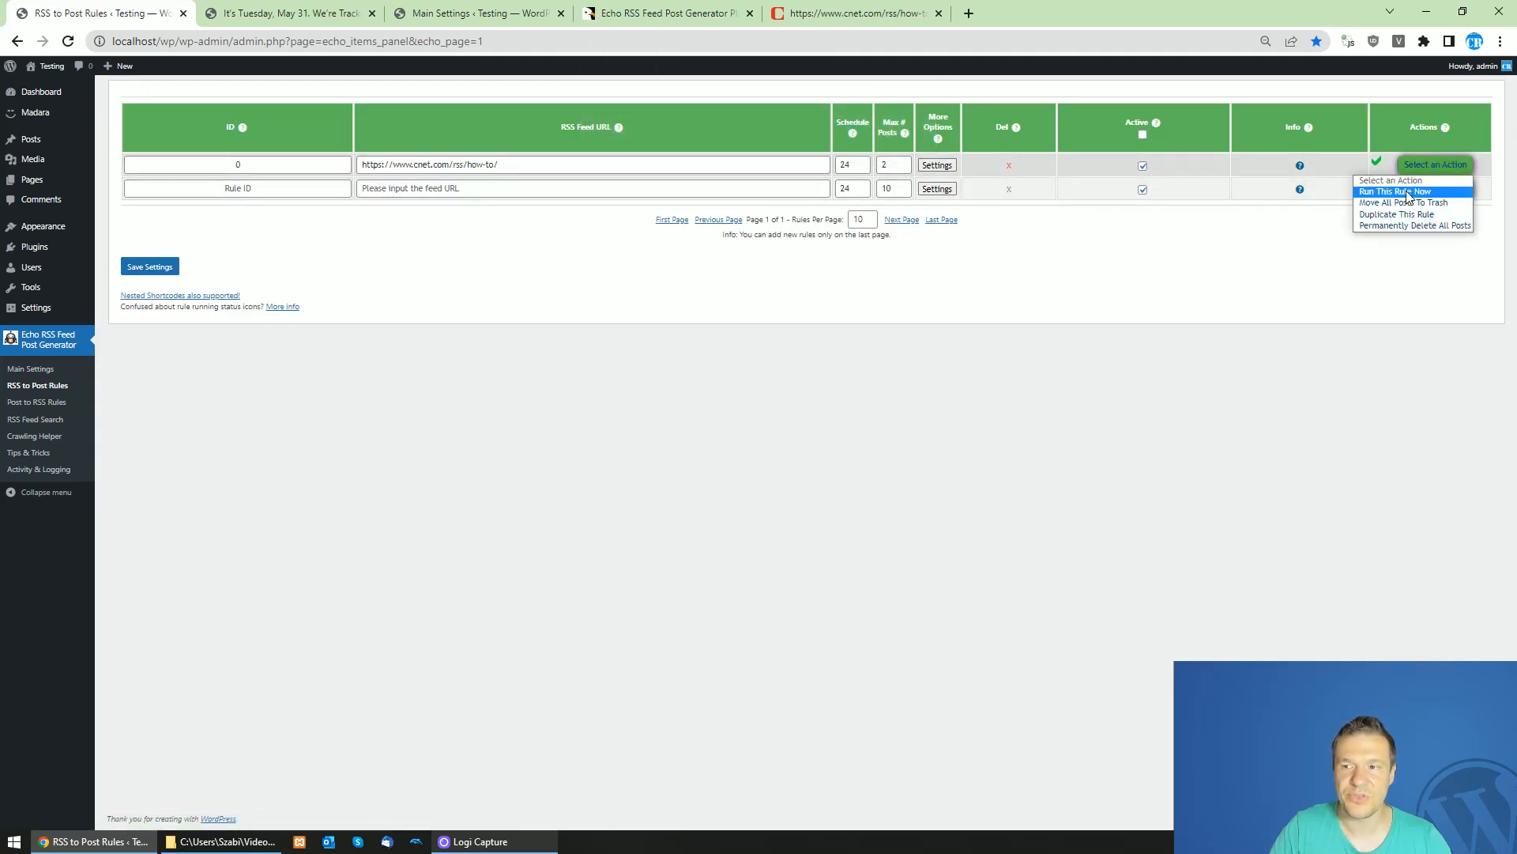
left_click(1407, 192)
key("Return")
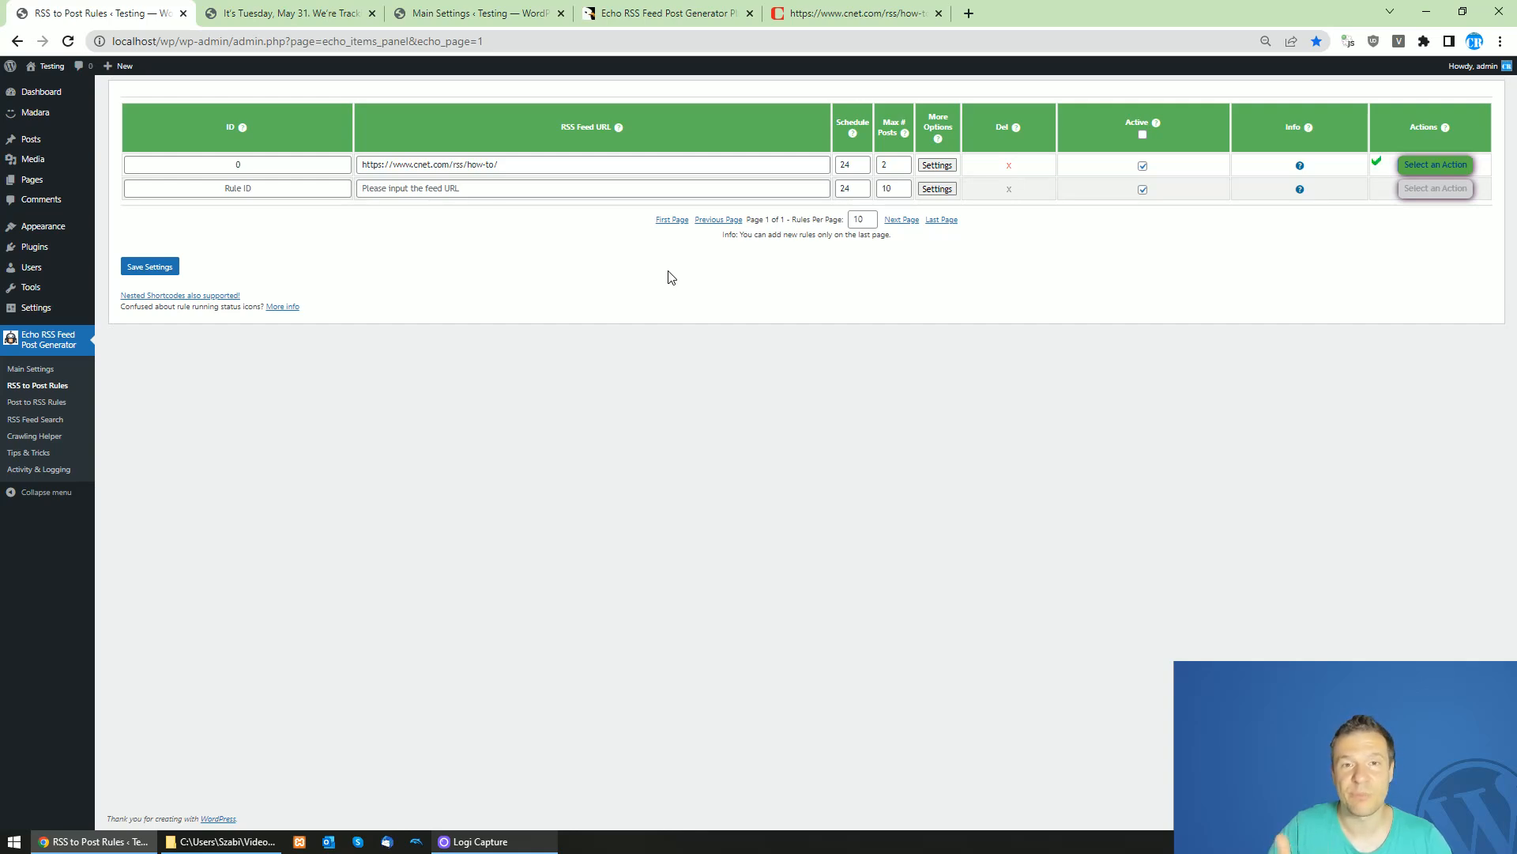
Step: Open the site's homepage in a new tab and examine the full text of the imported VA Mortgage Rates for June 2022 post
left_click(354, 10)
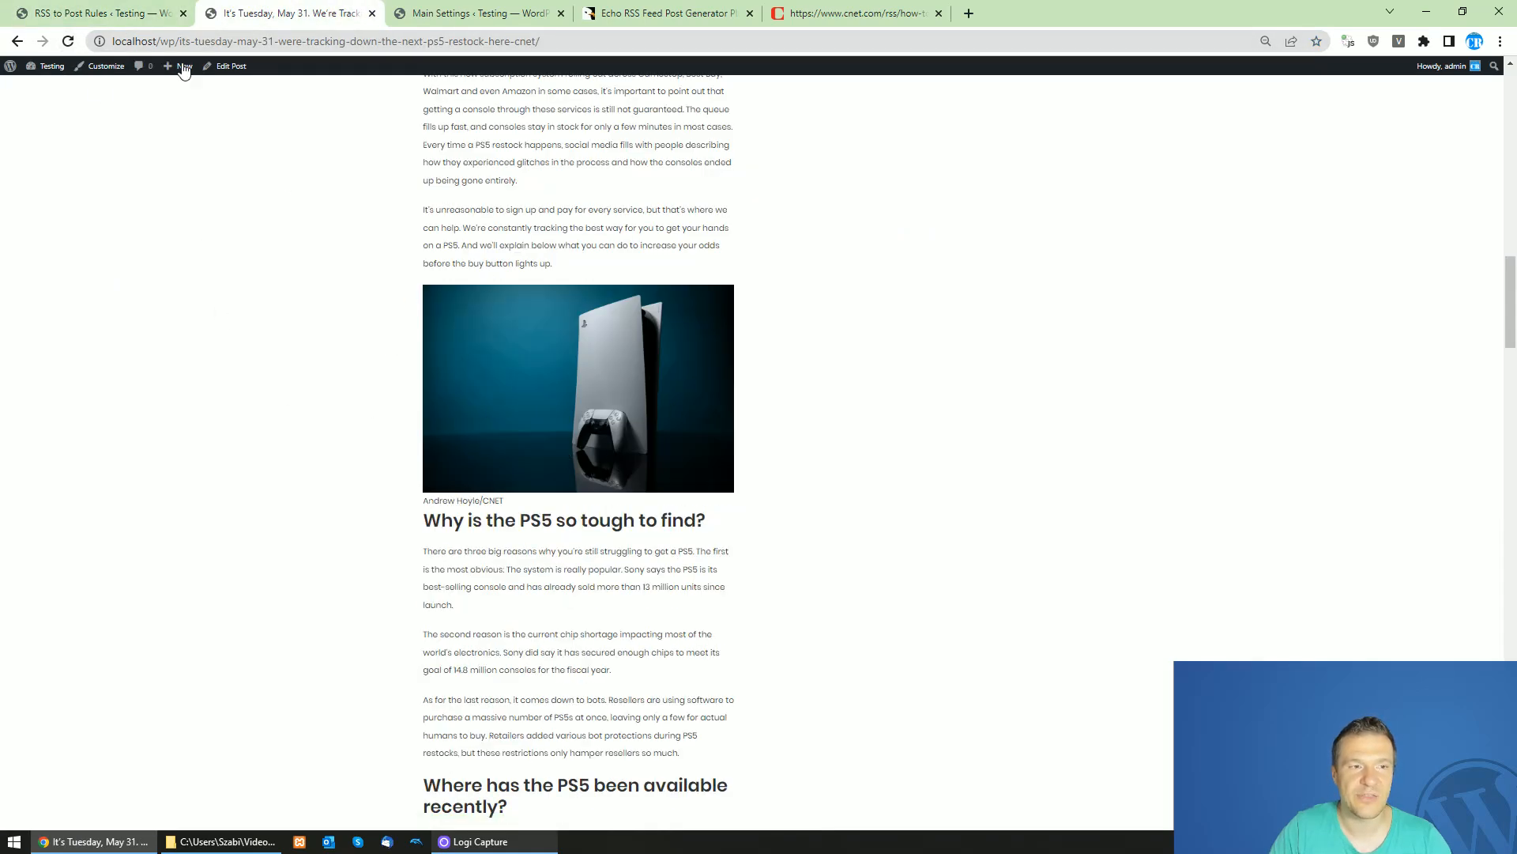
left_click(75, 10)
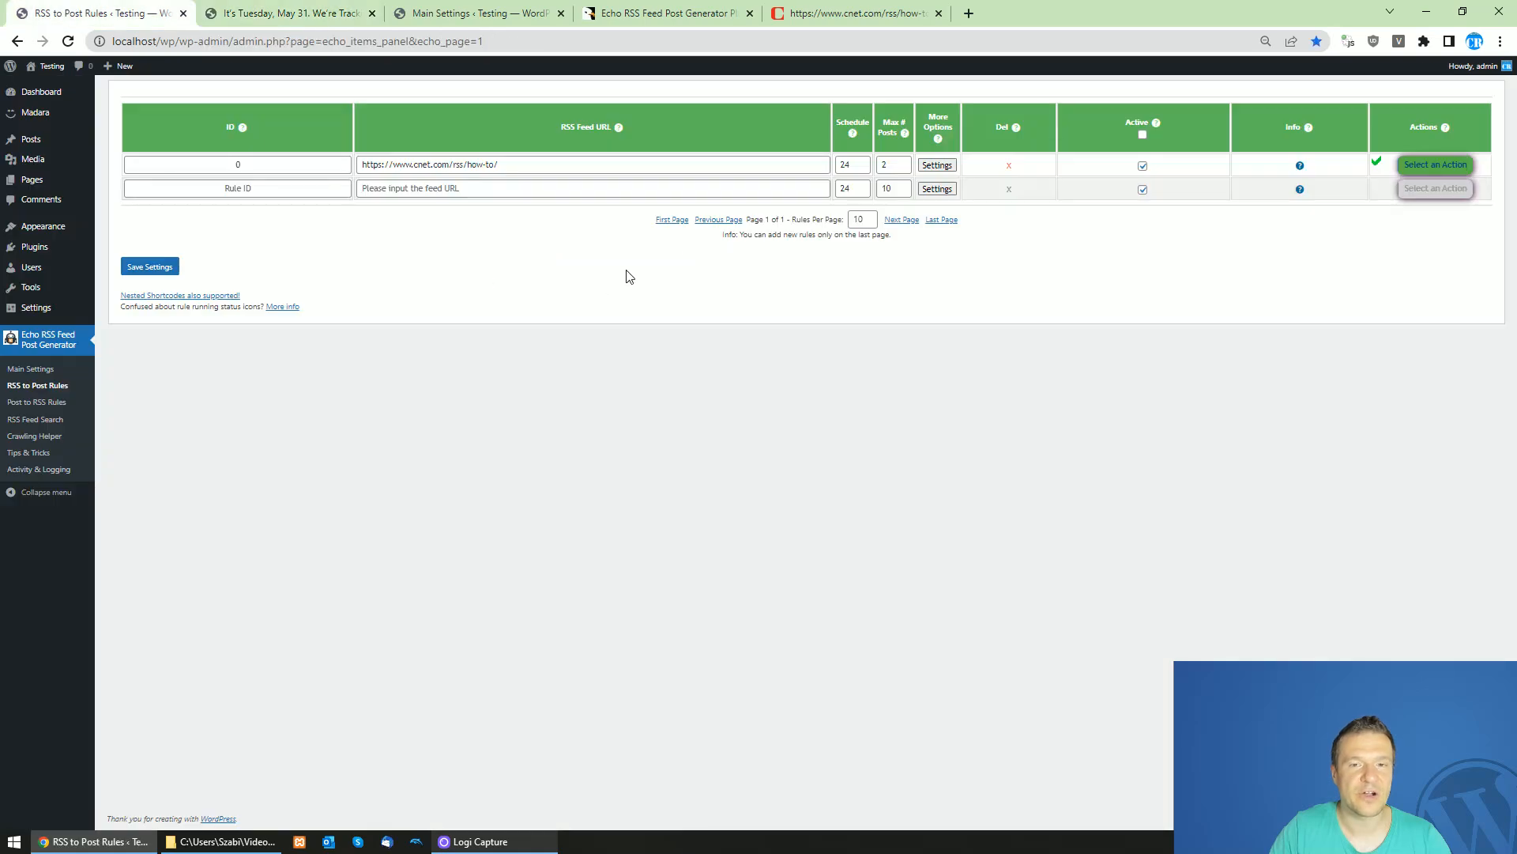
middle_click(48, 85)
left_click(656, 12)
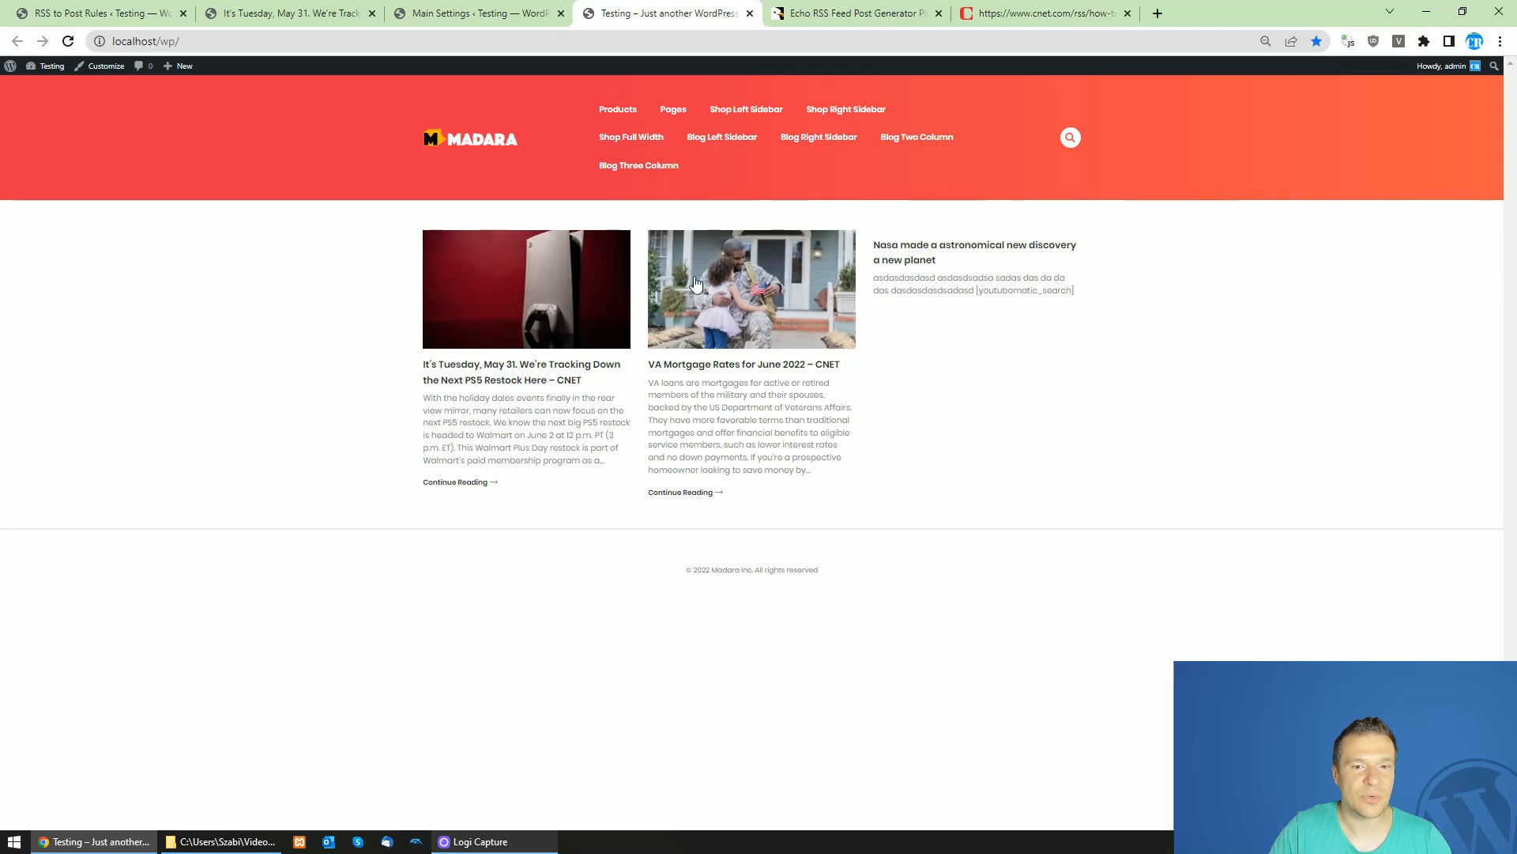
left_click(732, 384)
scroll(731, 382, "down", 10)
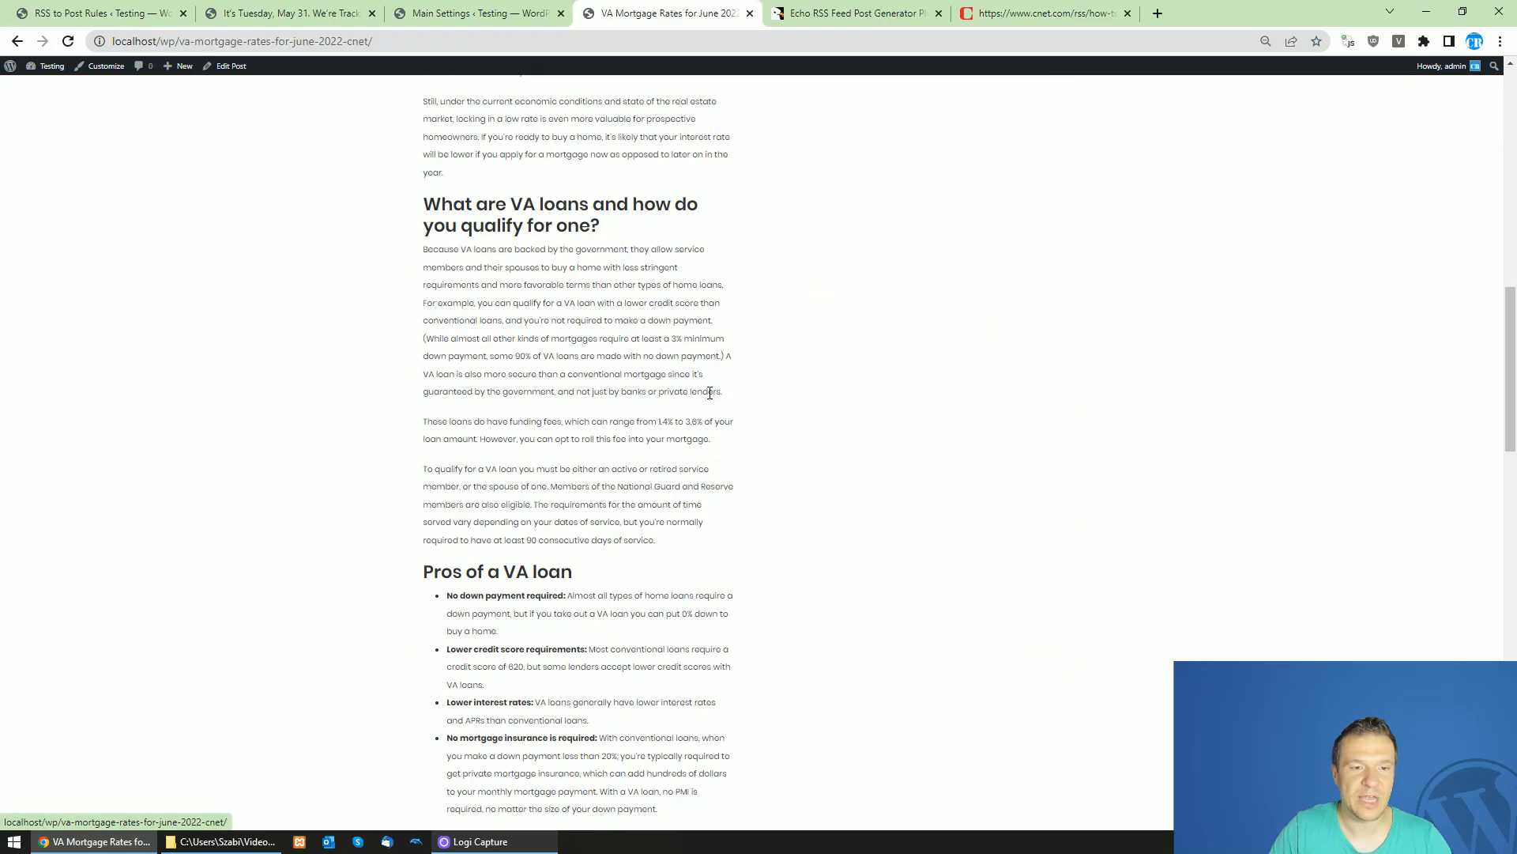
scroll(709, 393, "down", 3)
scroll(710, 393, "up", 3)
Step: Return to the RSS to Post rules and review the content scraping methods available in the CNET rule's advanced settings
key("ctrl+1")
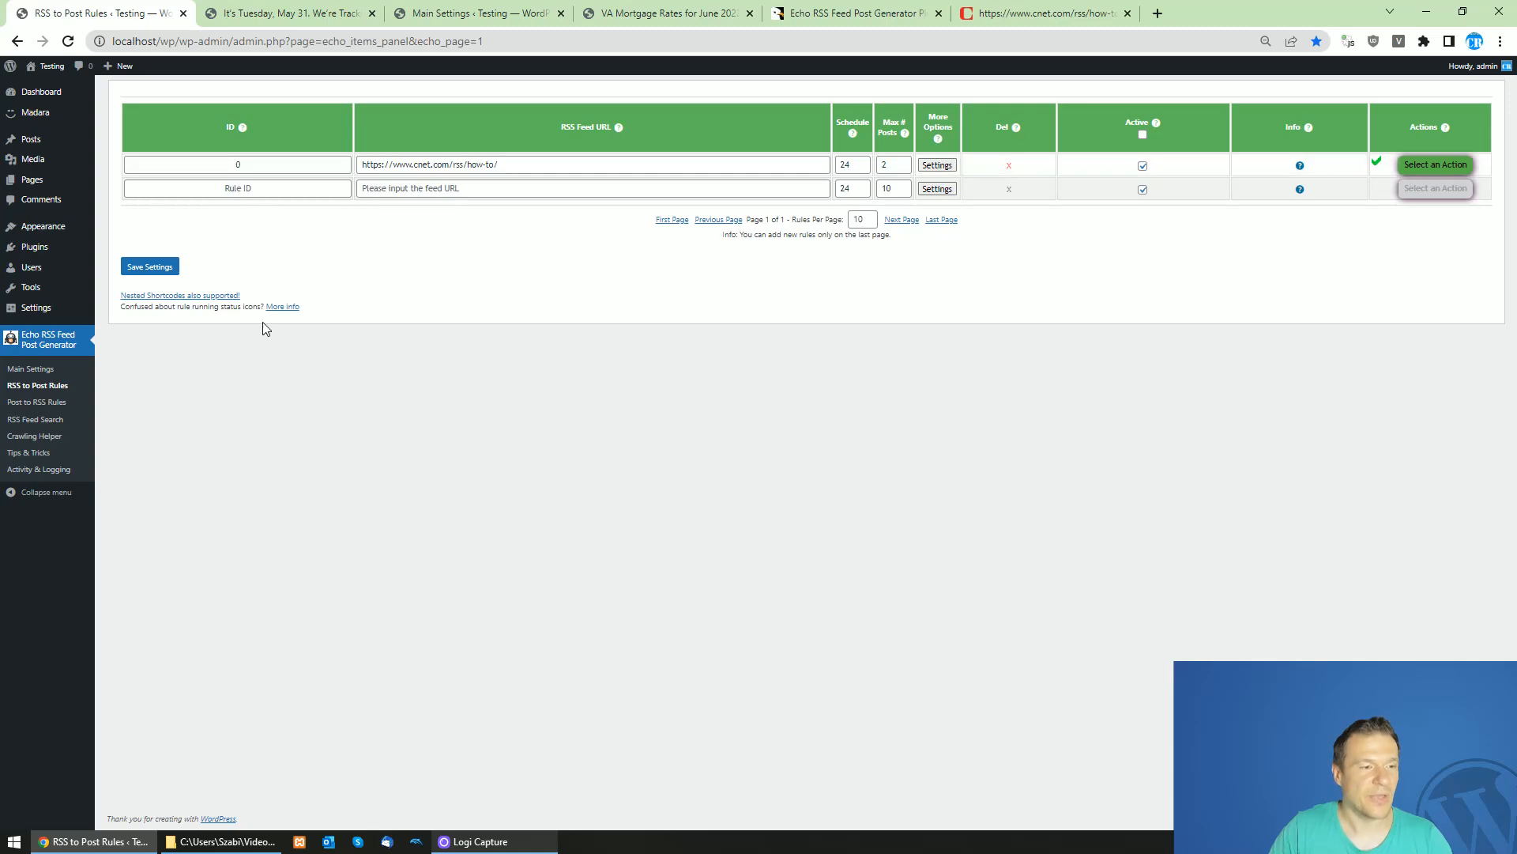
left_click(937, 165)
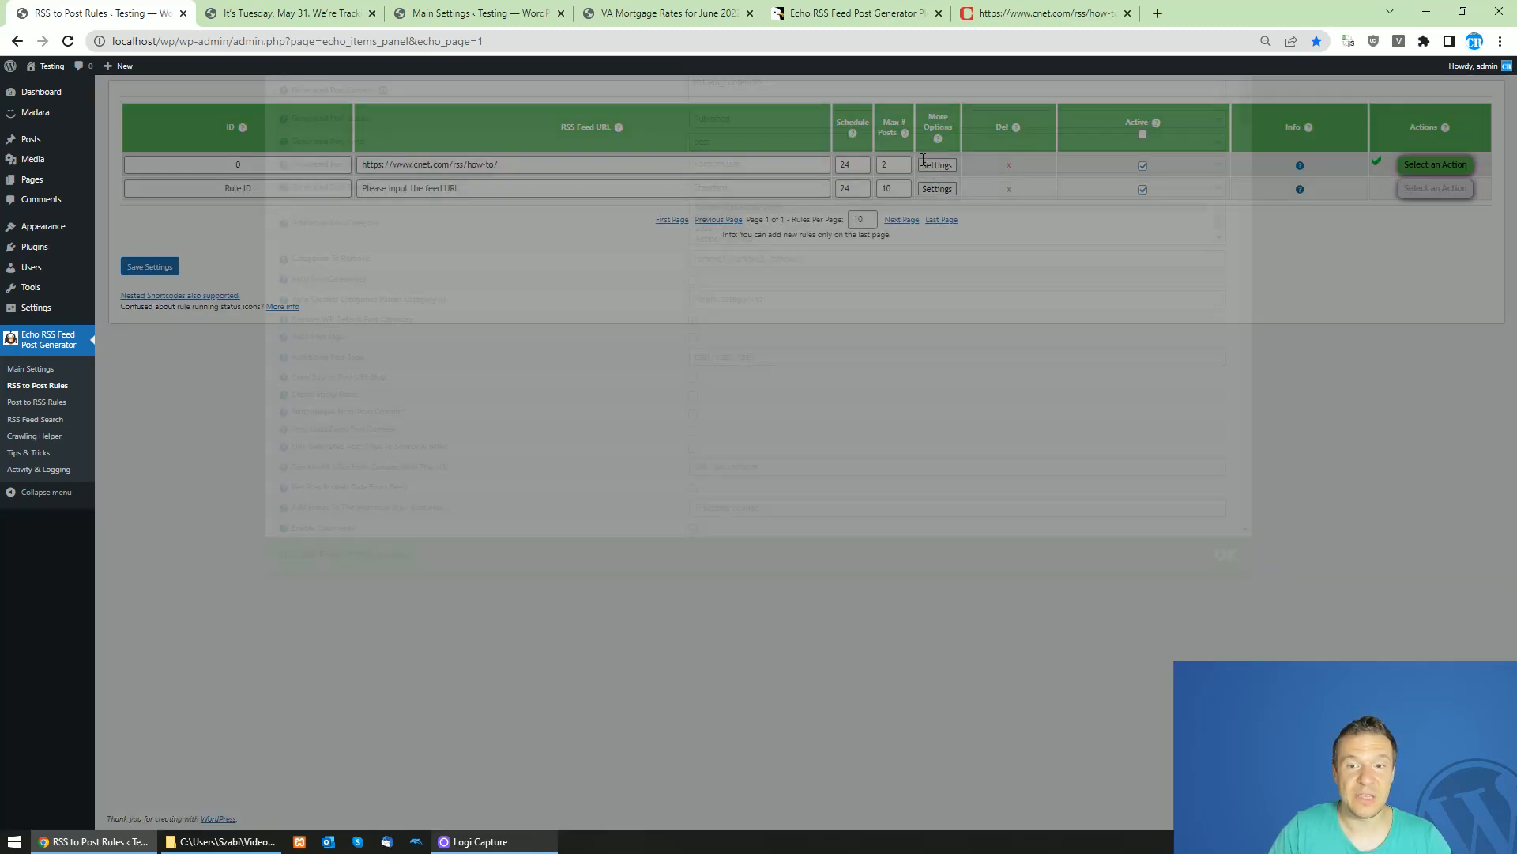
left_click_drag(1246, 244, 1245, 393)
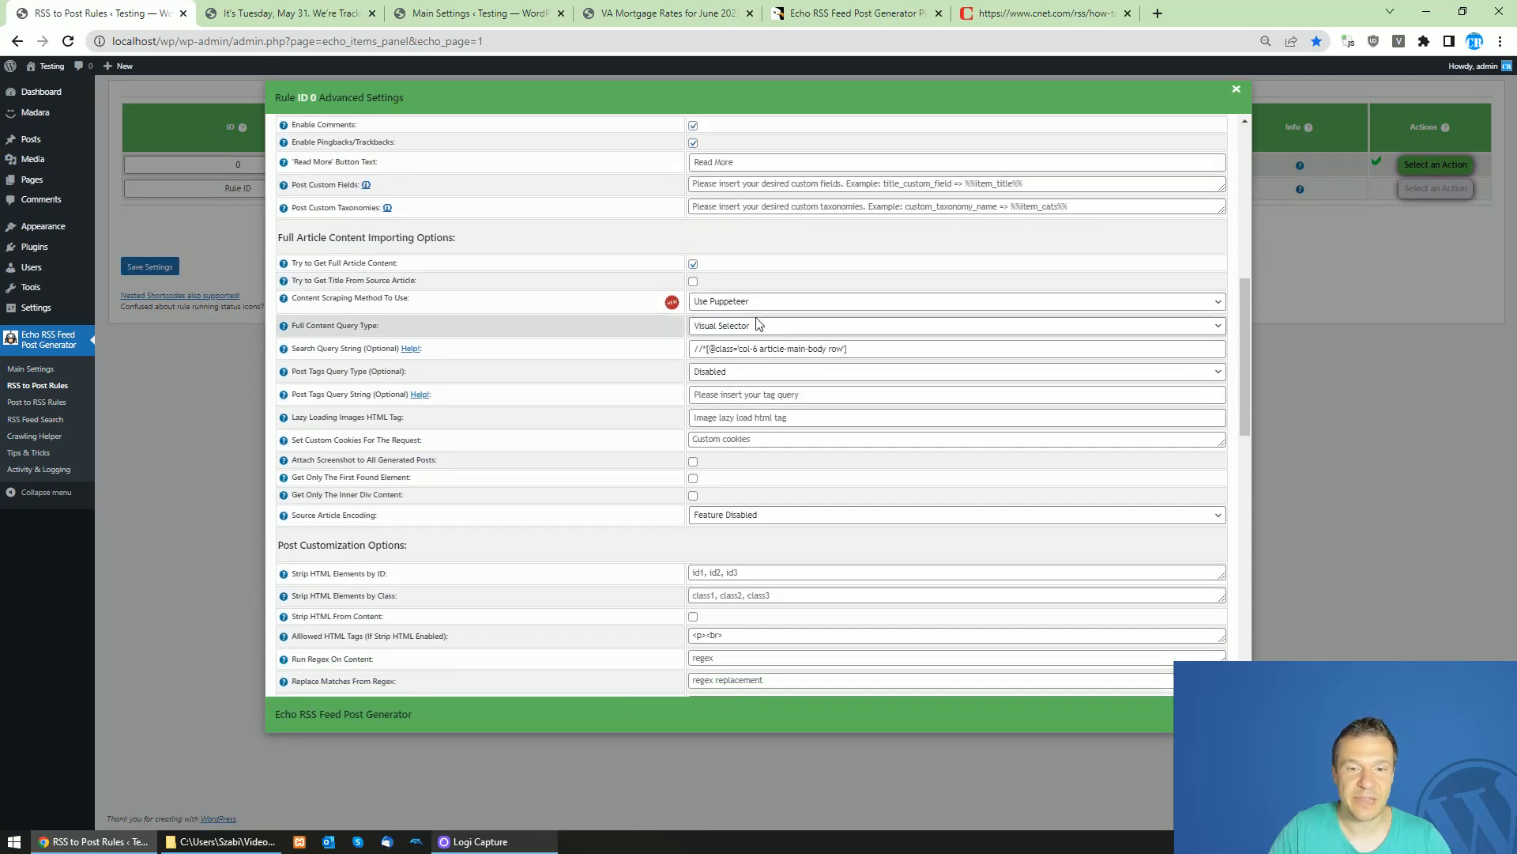
left_click(719, 303)
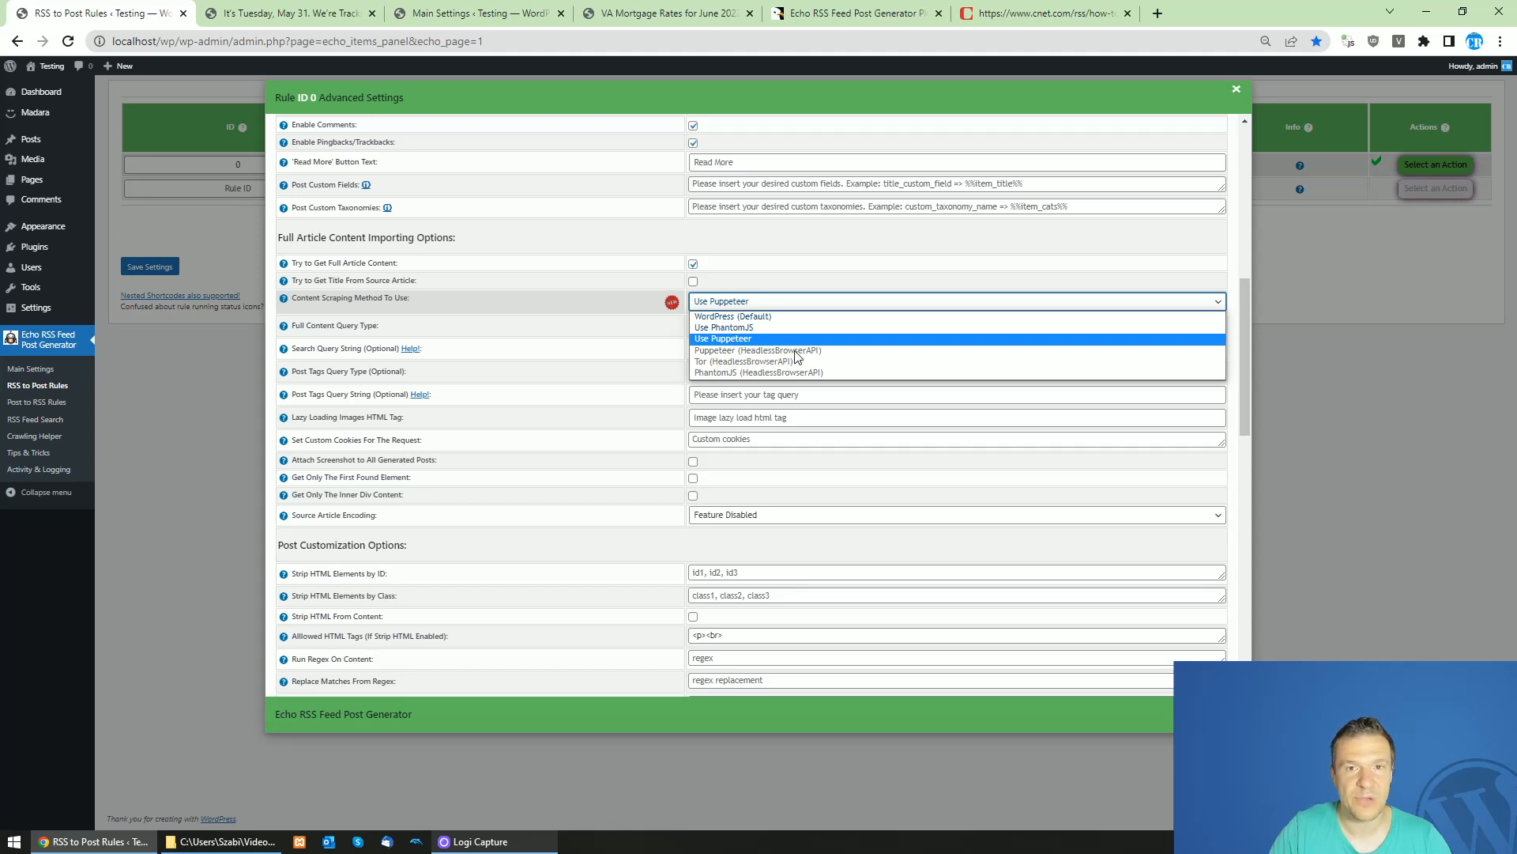
left_click(590, 301)
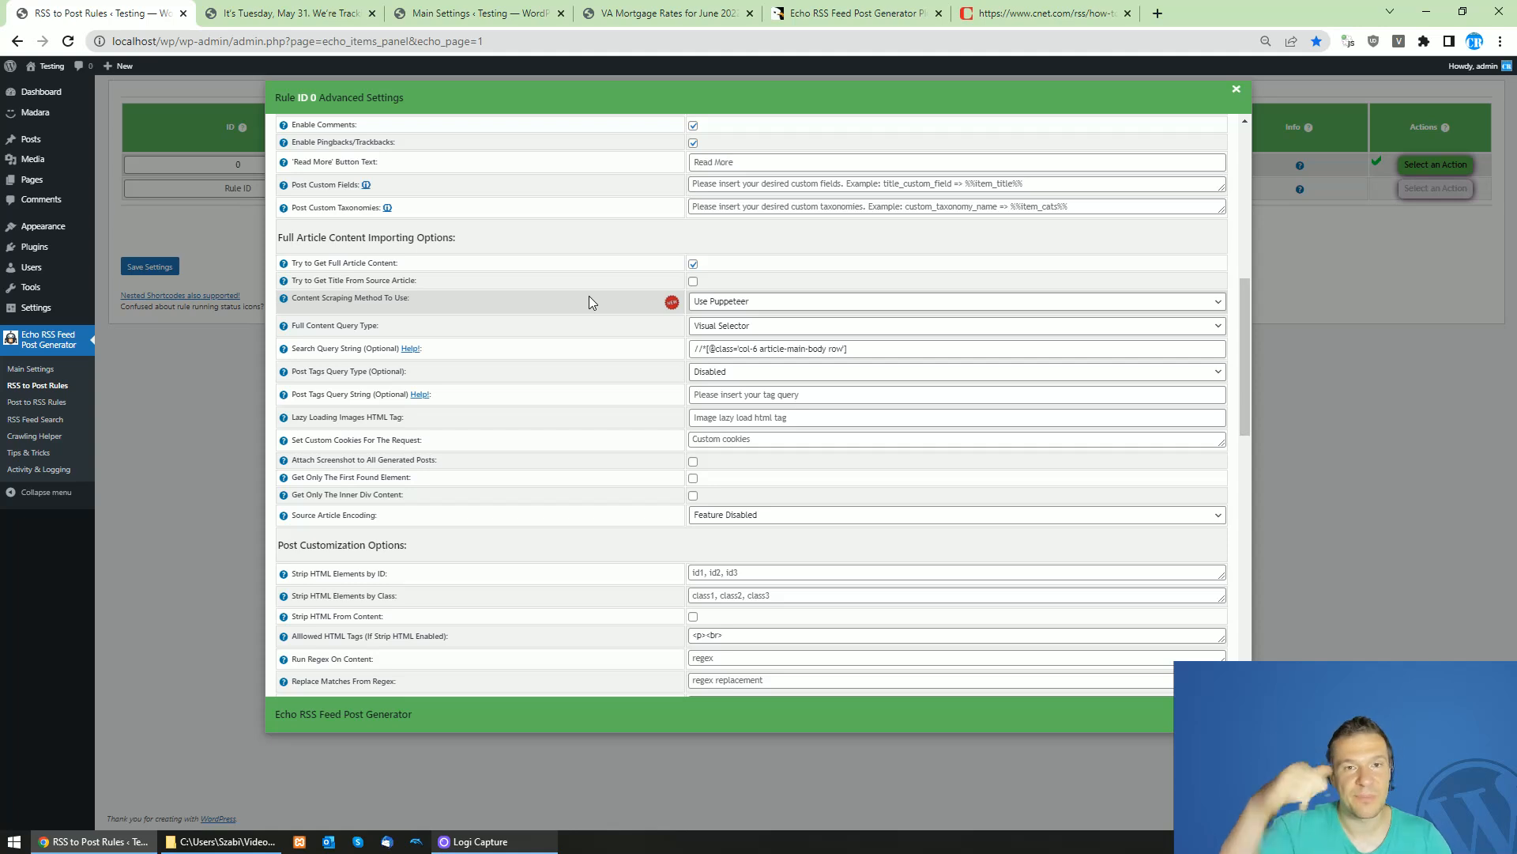
left_click(178, 441)
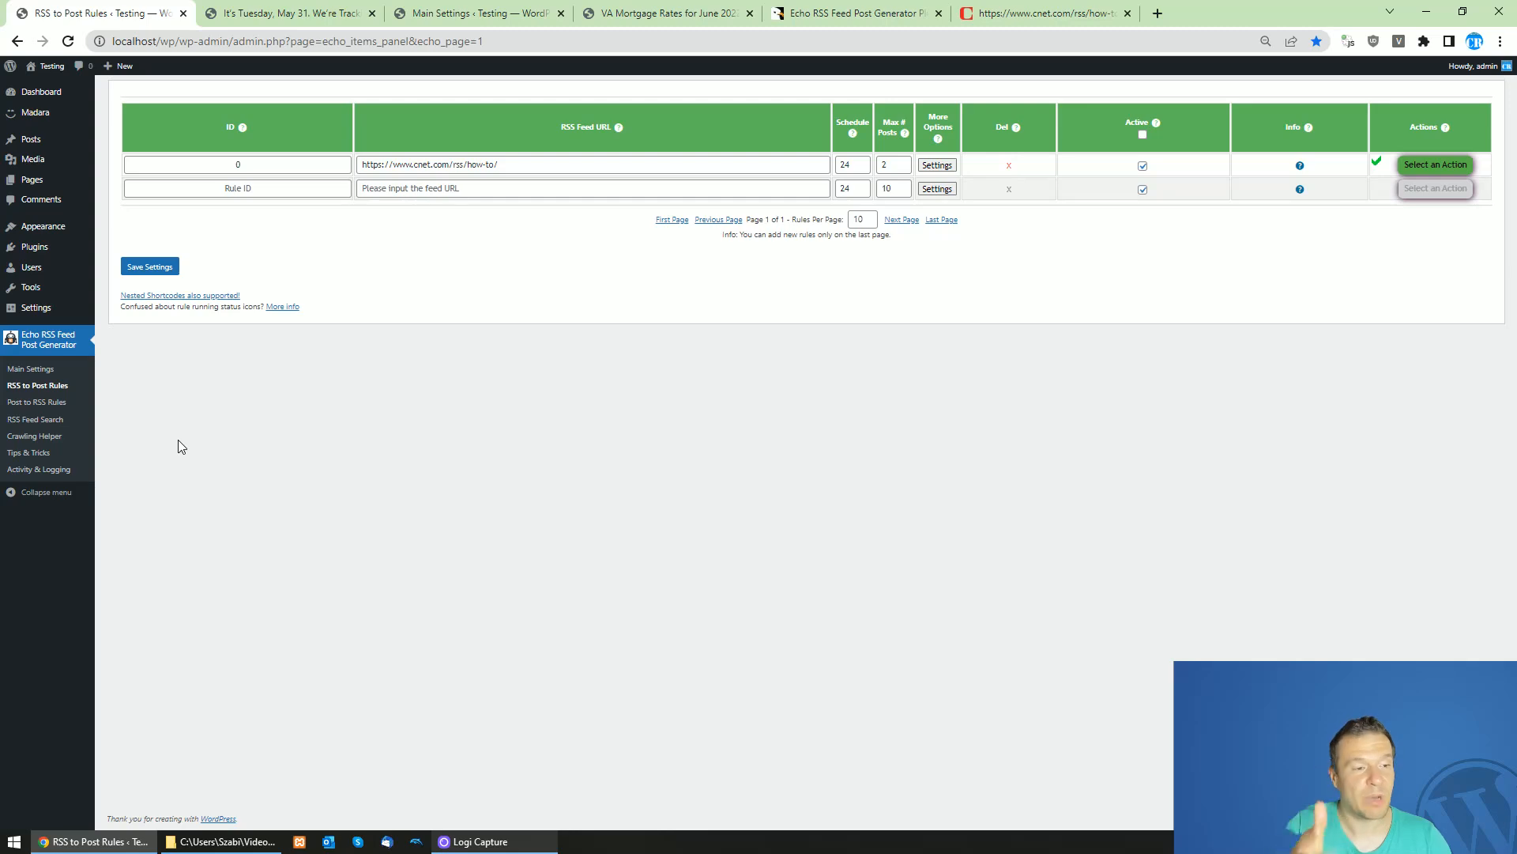
left_click(934, 165)
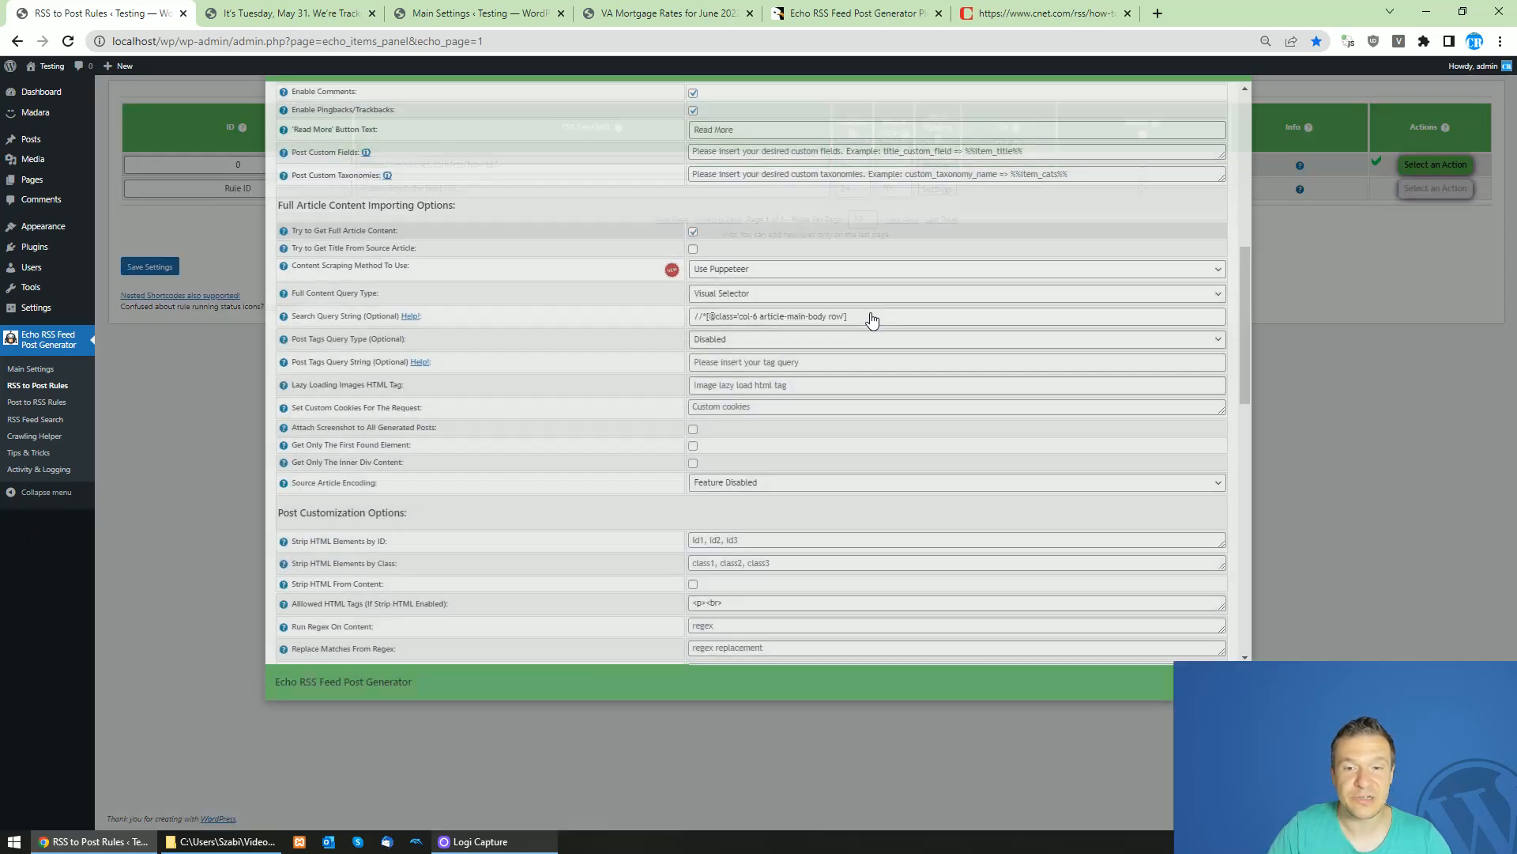
left_click(719, 301)
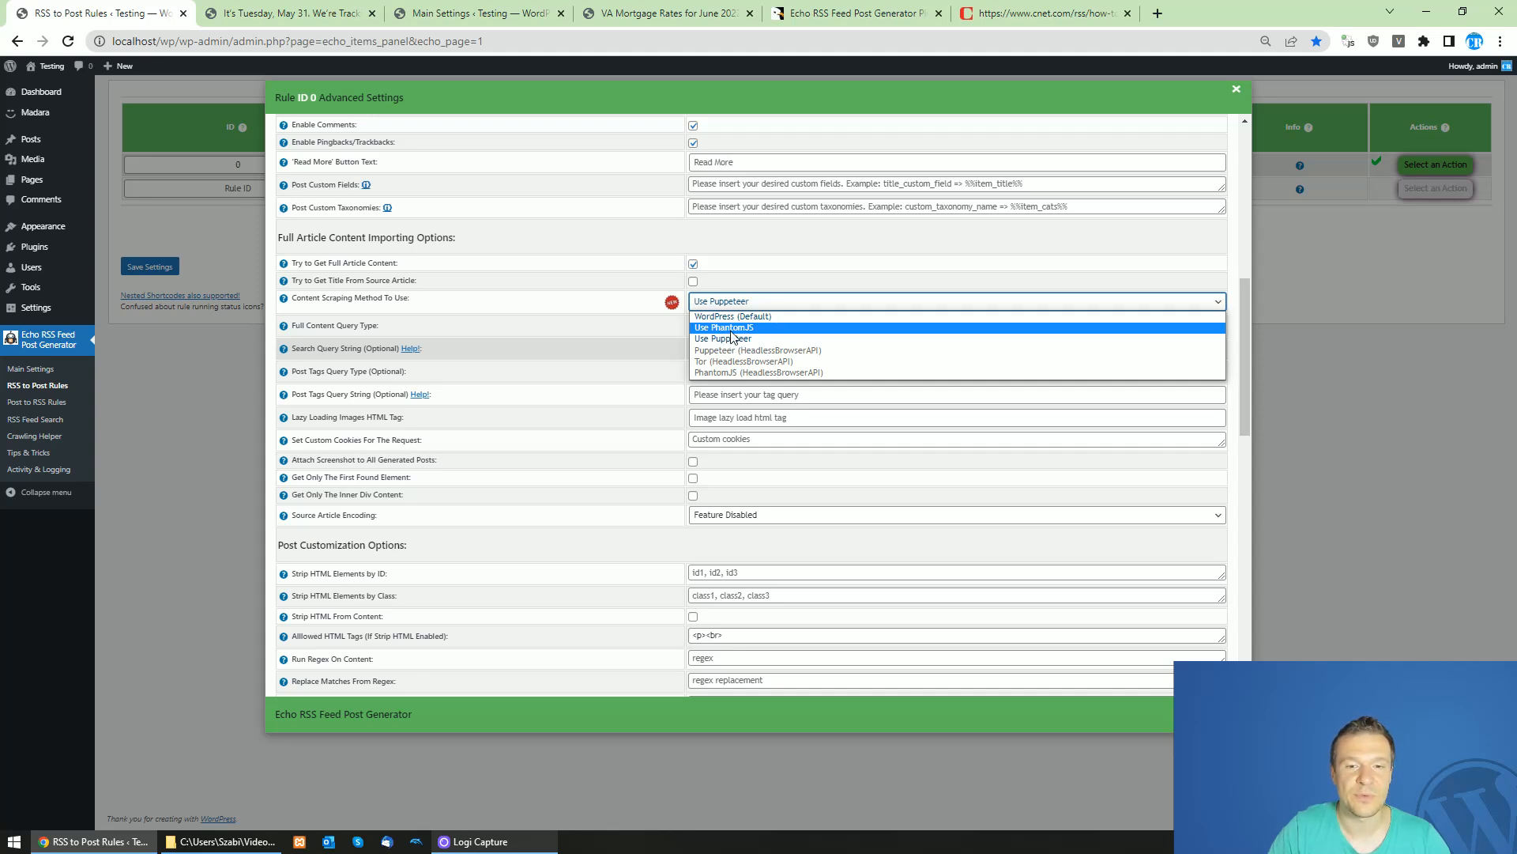
left_click(243, 367)
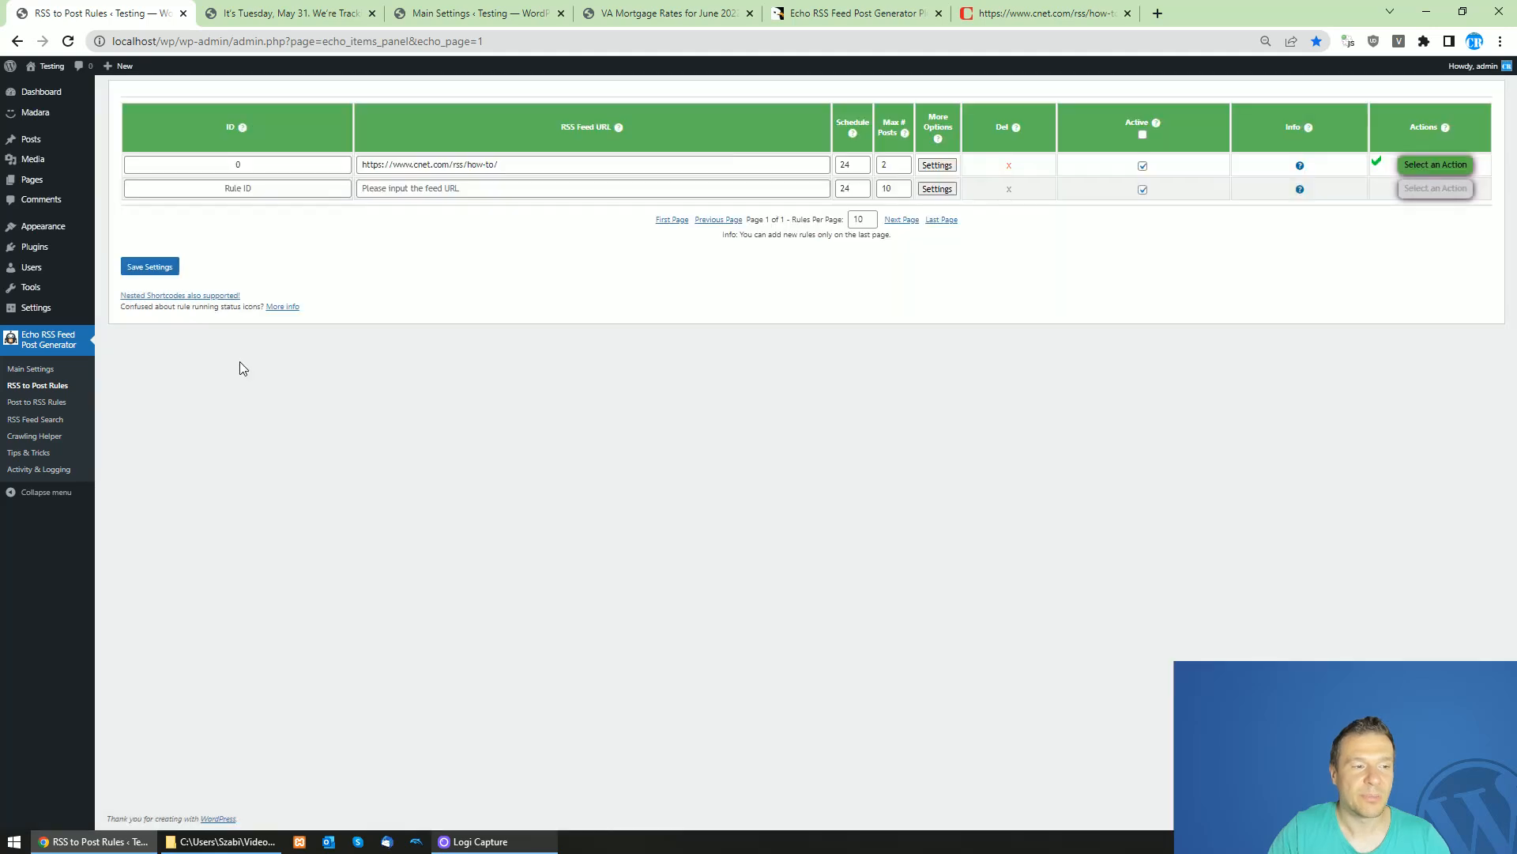